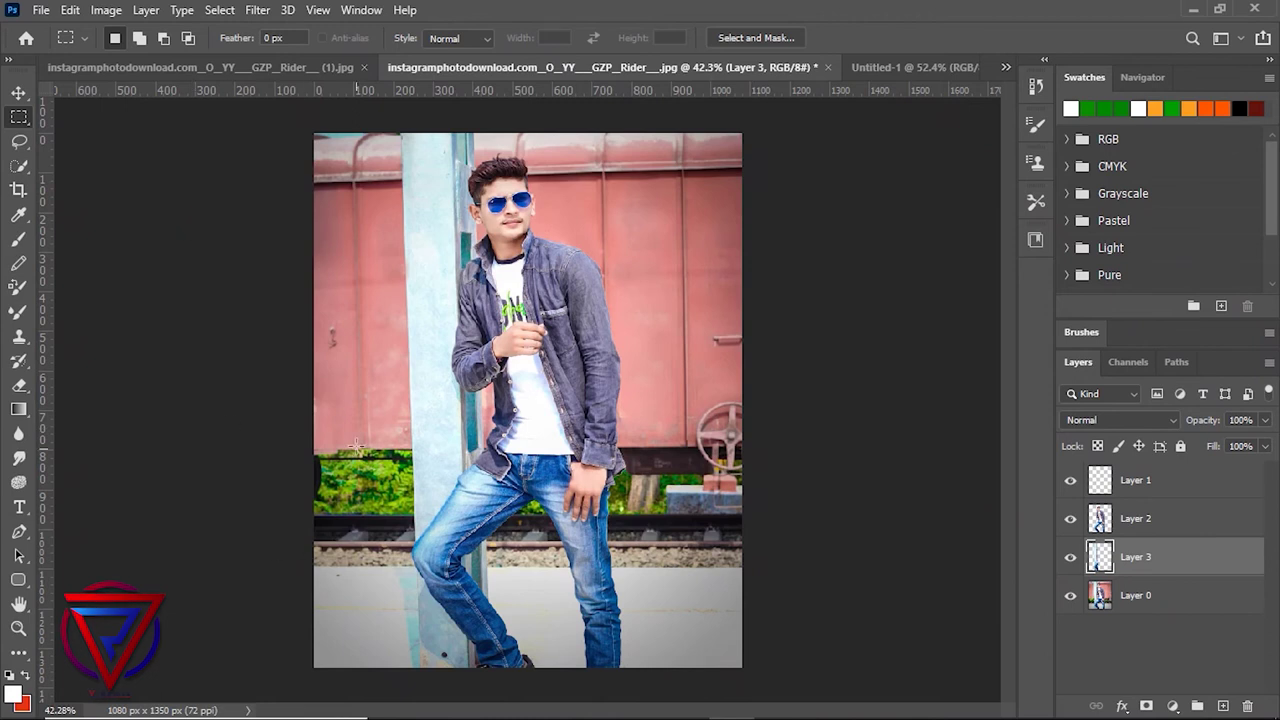
# - On Layer 0, haze the pink wall edges with soft white brush strokes at 9% flow
pyautogui.click(1188, 595)
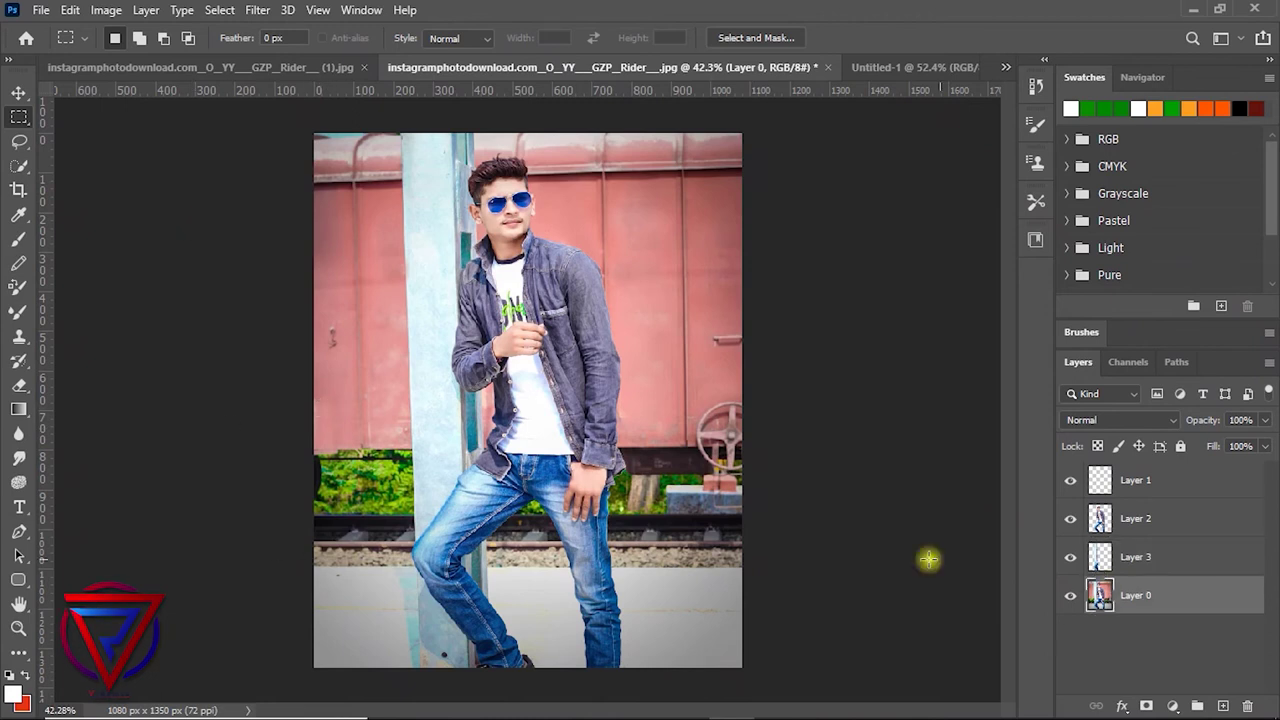
pyautogui.moveTo(304, 401); pyautogui.dragTo(524, 407)
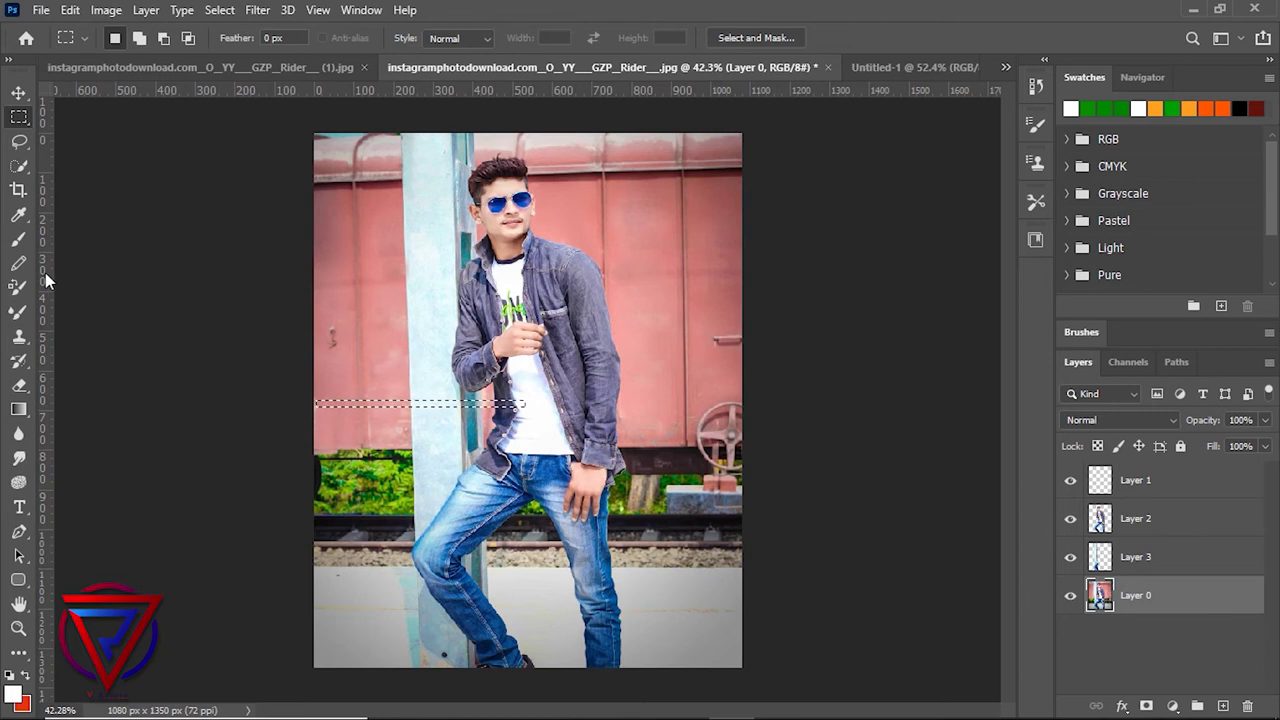
pyautogui.hotkey('ctrl', 'd')
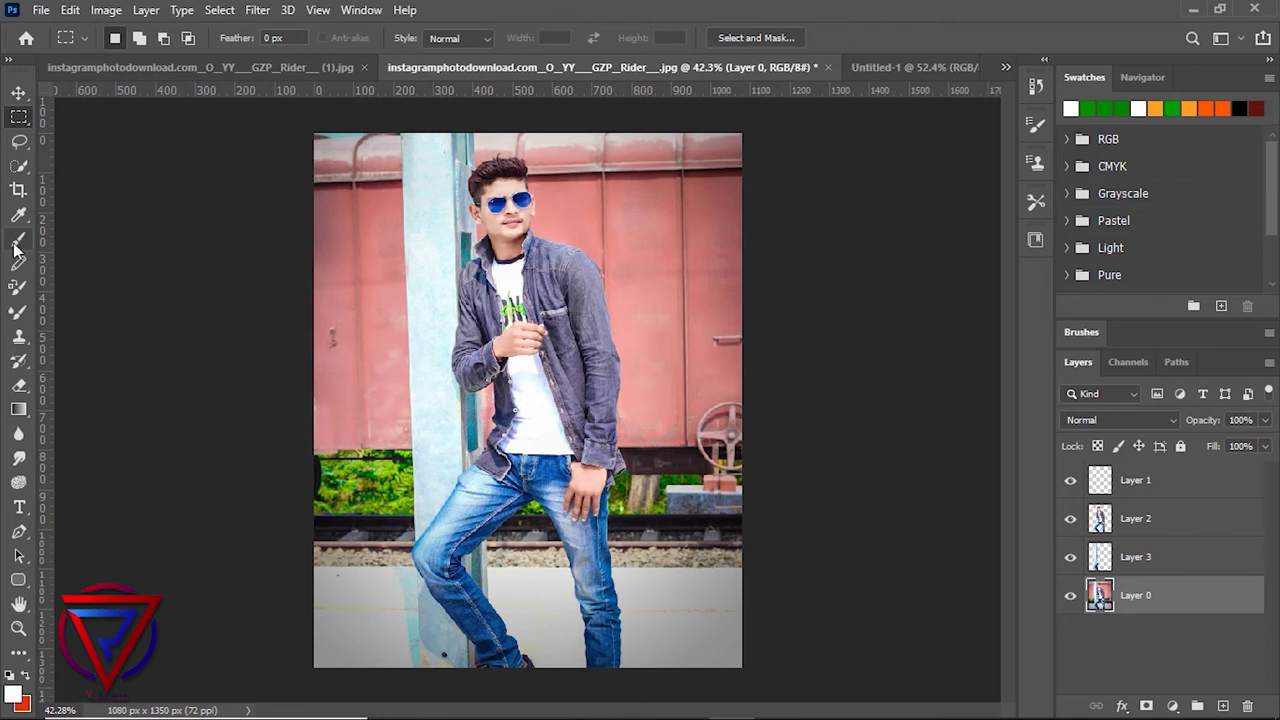
pyautogui.click(18, 238)
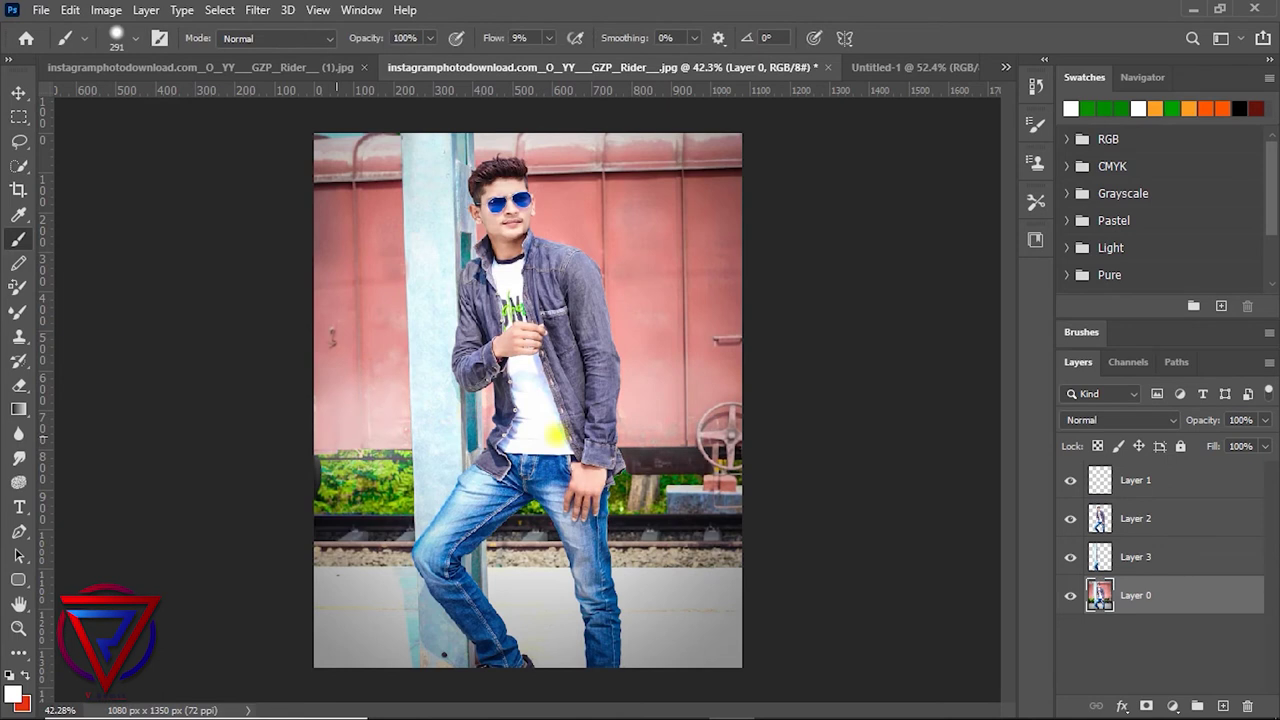
pyautogui.moveTo(555, 435); pyautogui.dragTo(819, 435)
pyautogui.click(286, 423)
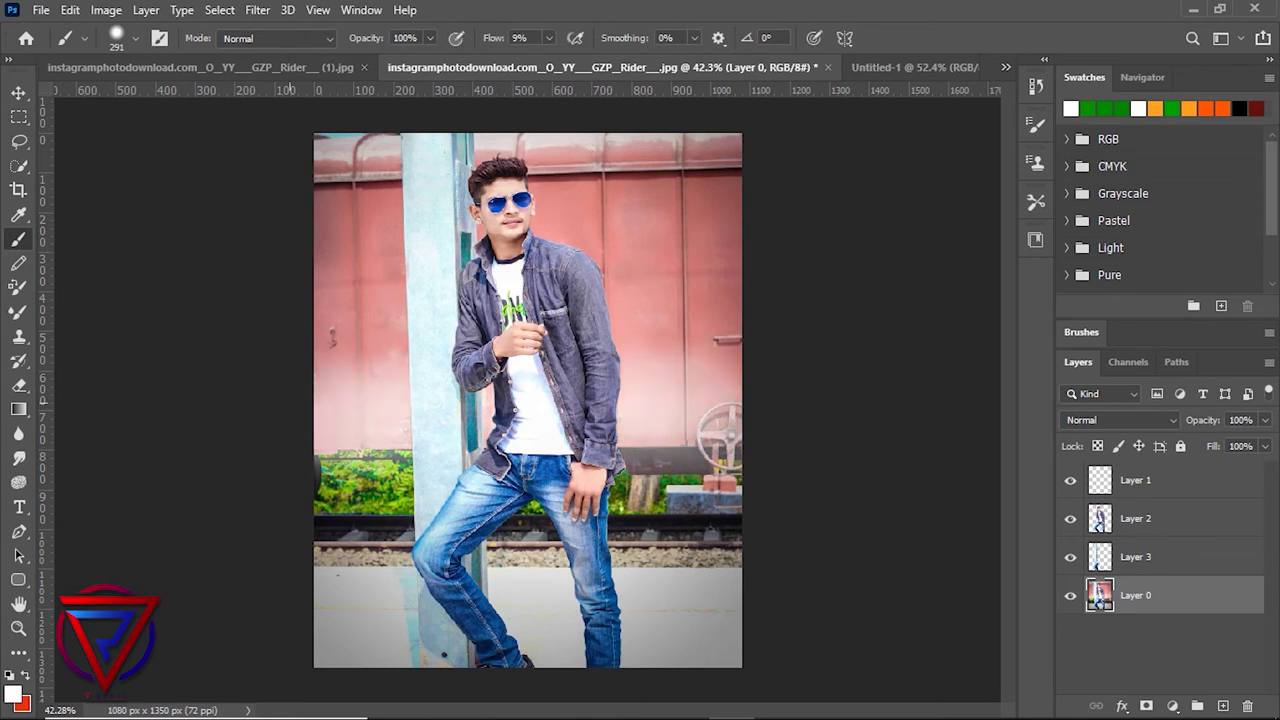
pyautogui.click(771, 389)
pyautogui.click(778, 387)
pyautogui.click(891, 381)
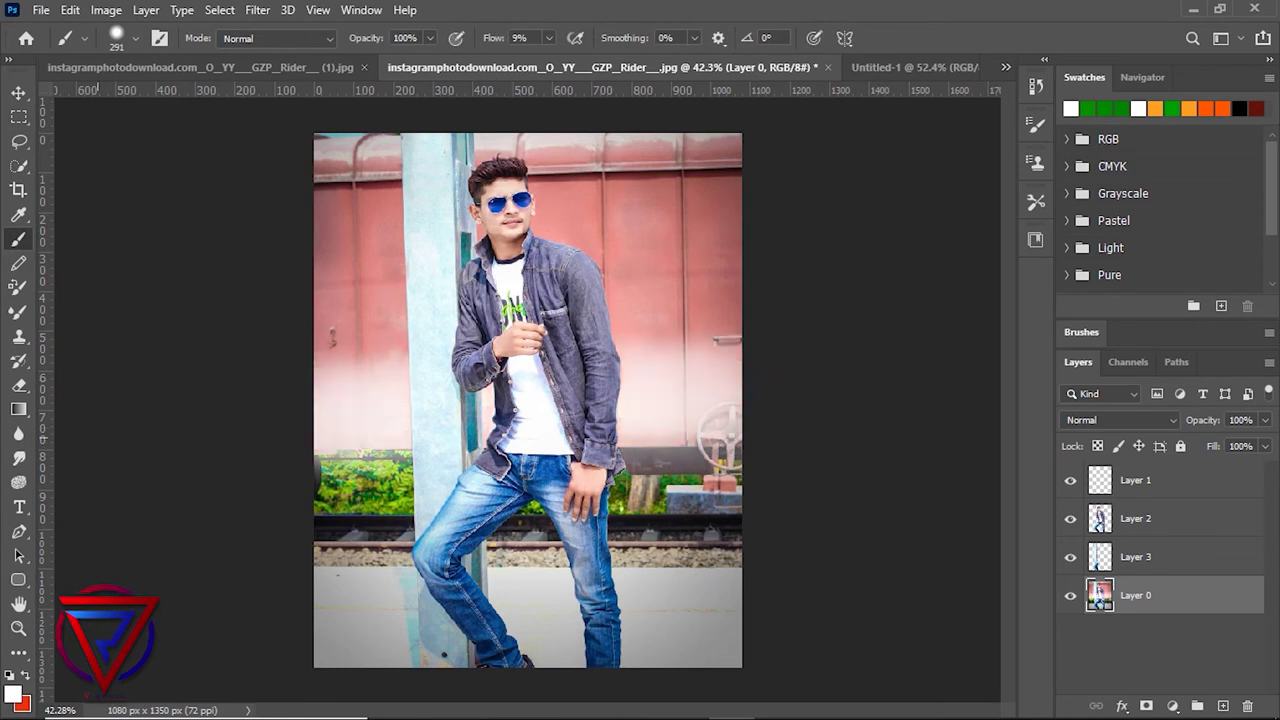
# - Set the foreground colour to saffron orange ff5d04
pyautogui.click(13, 693)
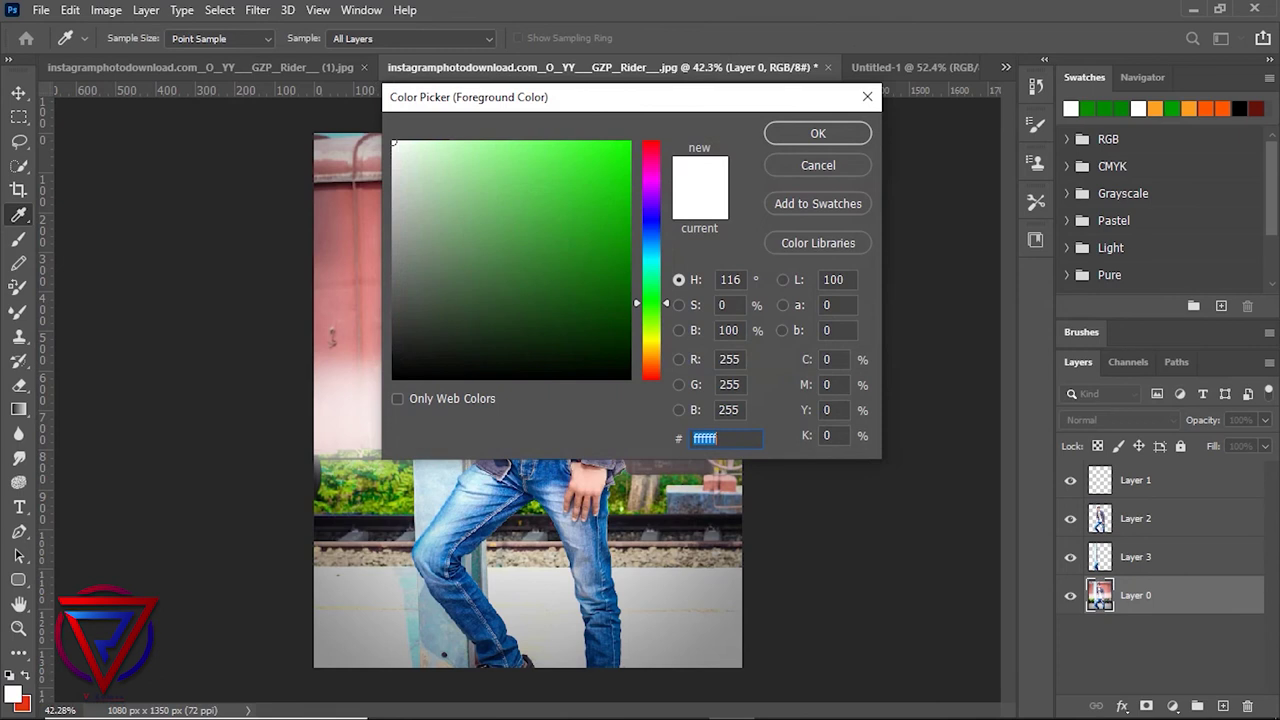
pyautogui.moveTo(651, 302); pyautogui.dragTo(651, 369)
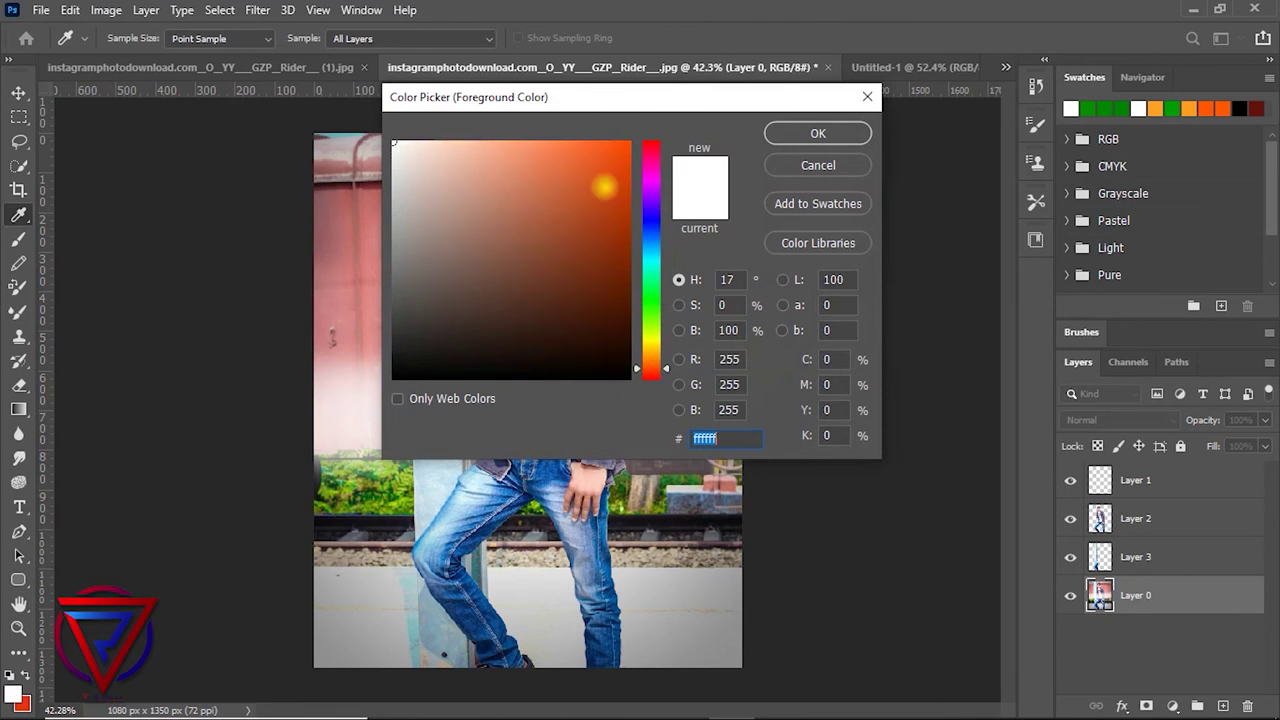
pyautogui.moveTo(606, 186); pyautogui.dragTo(627, 122)
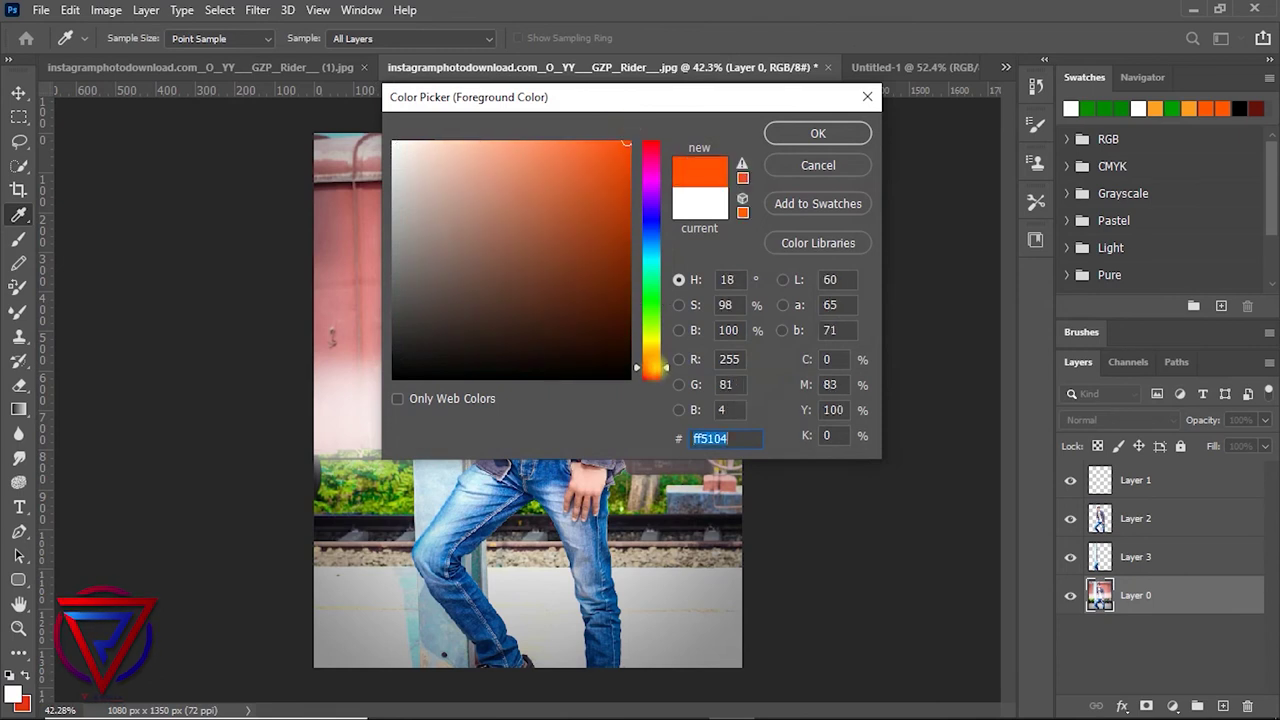
pyautogui.click(651, 373)
pyautogui.moveTo(651, 373); pyautogui.dragTo(651, 365)
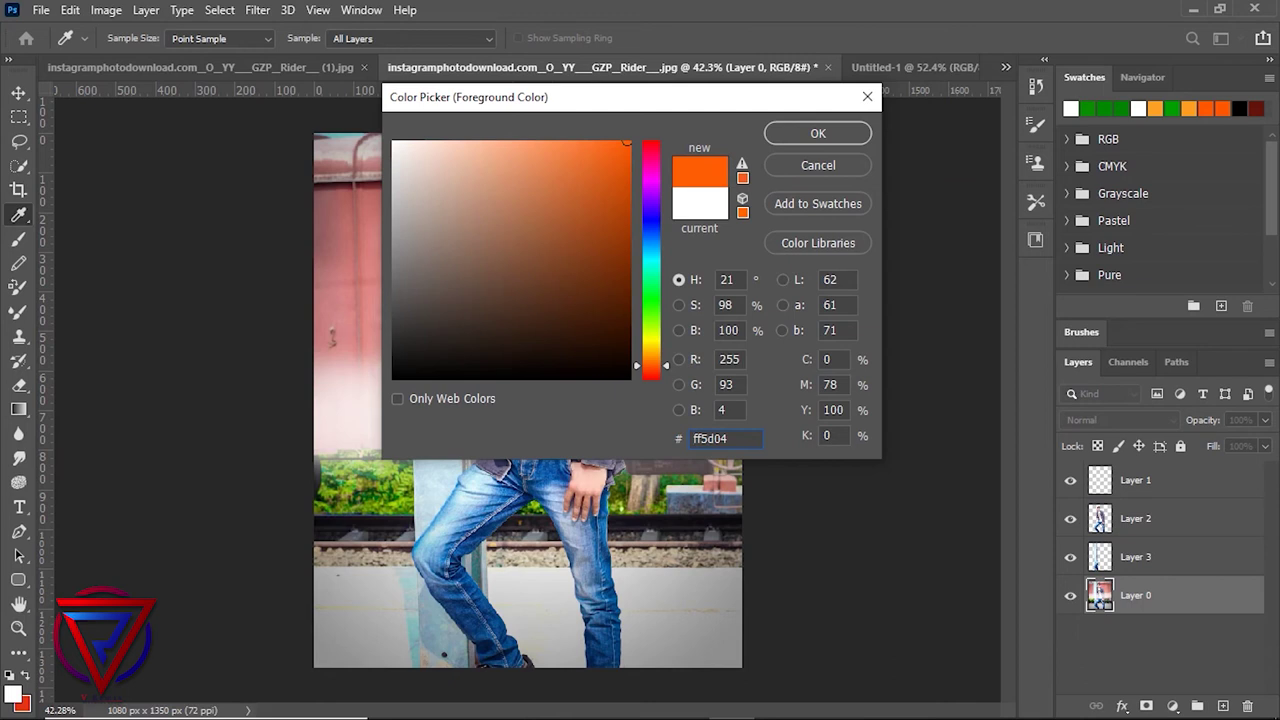
pyautogui.click(817, 133)
# - Brush orange across the upper train wall and its sides
pyautogui.moveTo(370, 151); pyautogui.dragTo(769, 159)
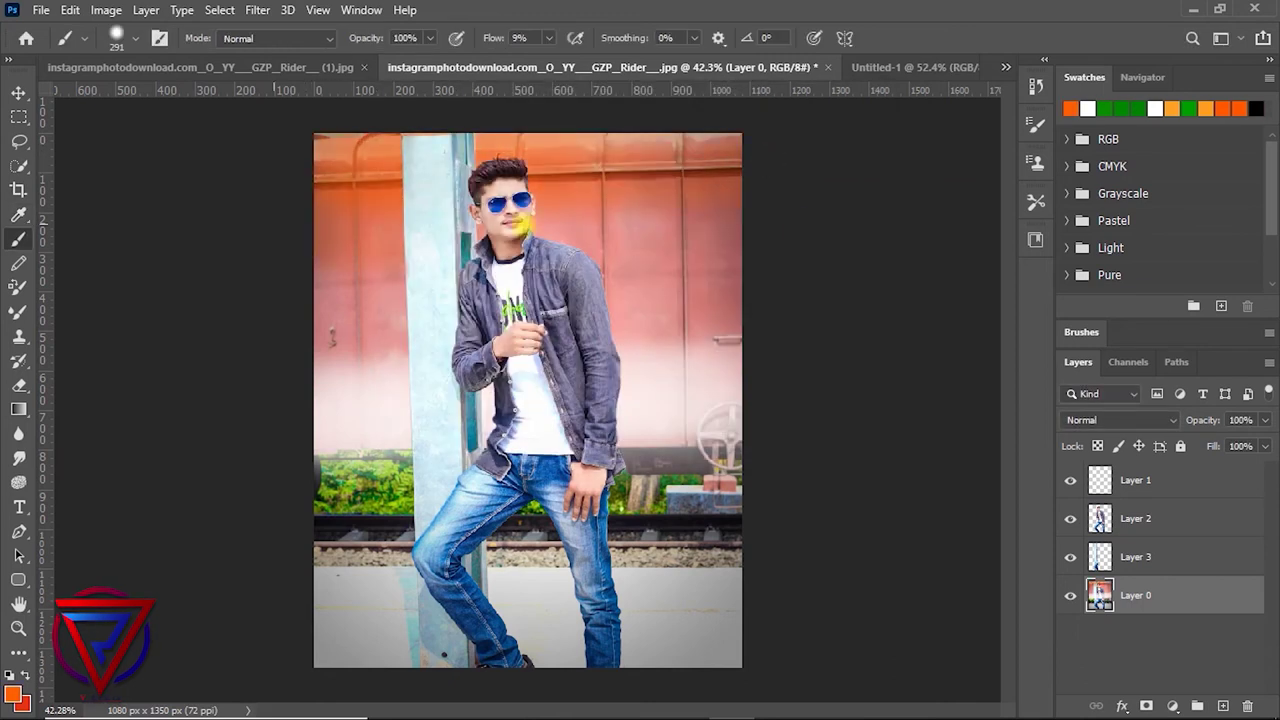
pyautogui.moveTo(524, 227); pyautogui.dragTo(802, 227)
pyautogui.moveTo(297, 271); pyautogui.dragTo(748, 271)
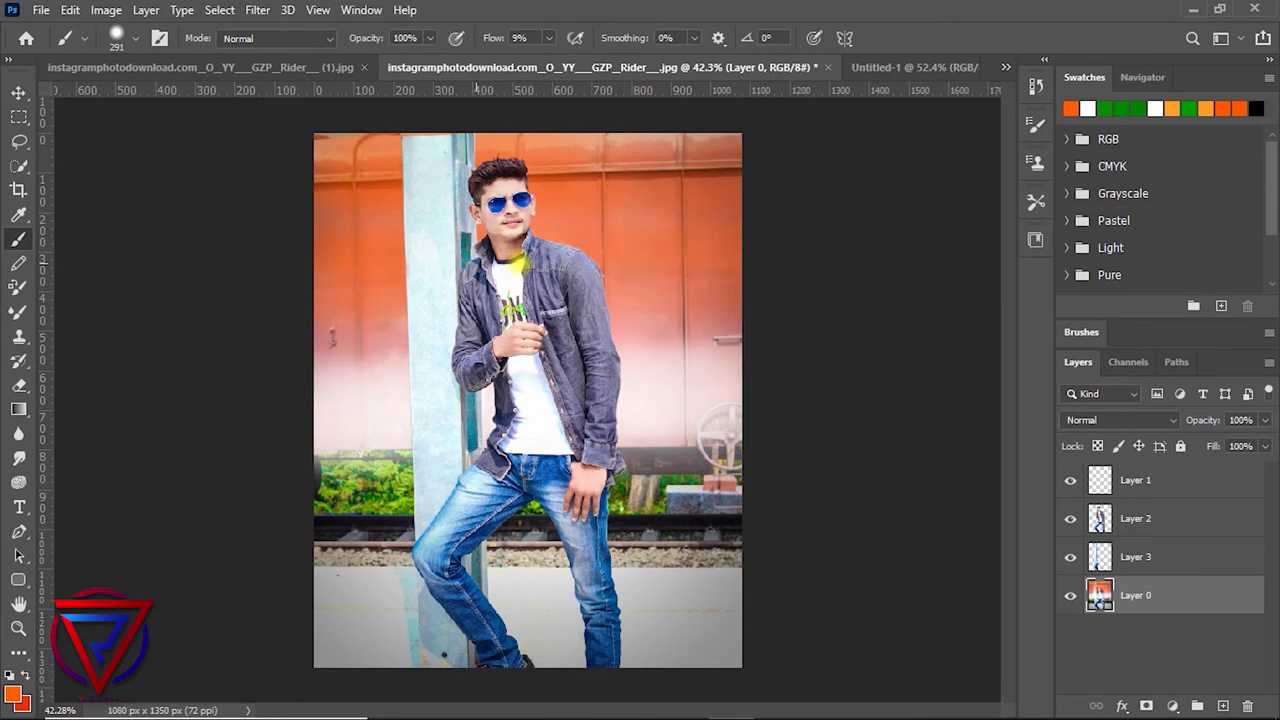
pyautogui.moveTo(700, 310); pyautogui.dragTo(340, 360)
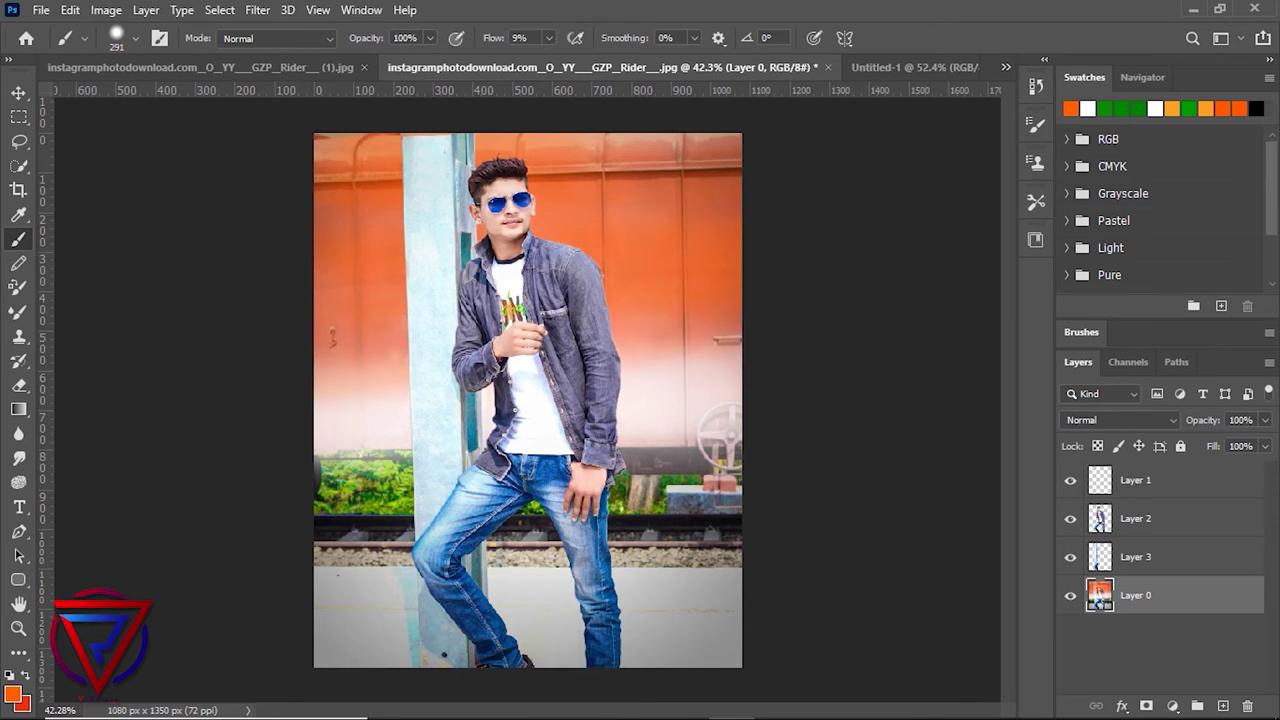
pyautogui.click(13, 693)
# - Pick a dark green and paint the bottom ground and the gravel and rail band
pyautogui.click(650, 312)
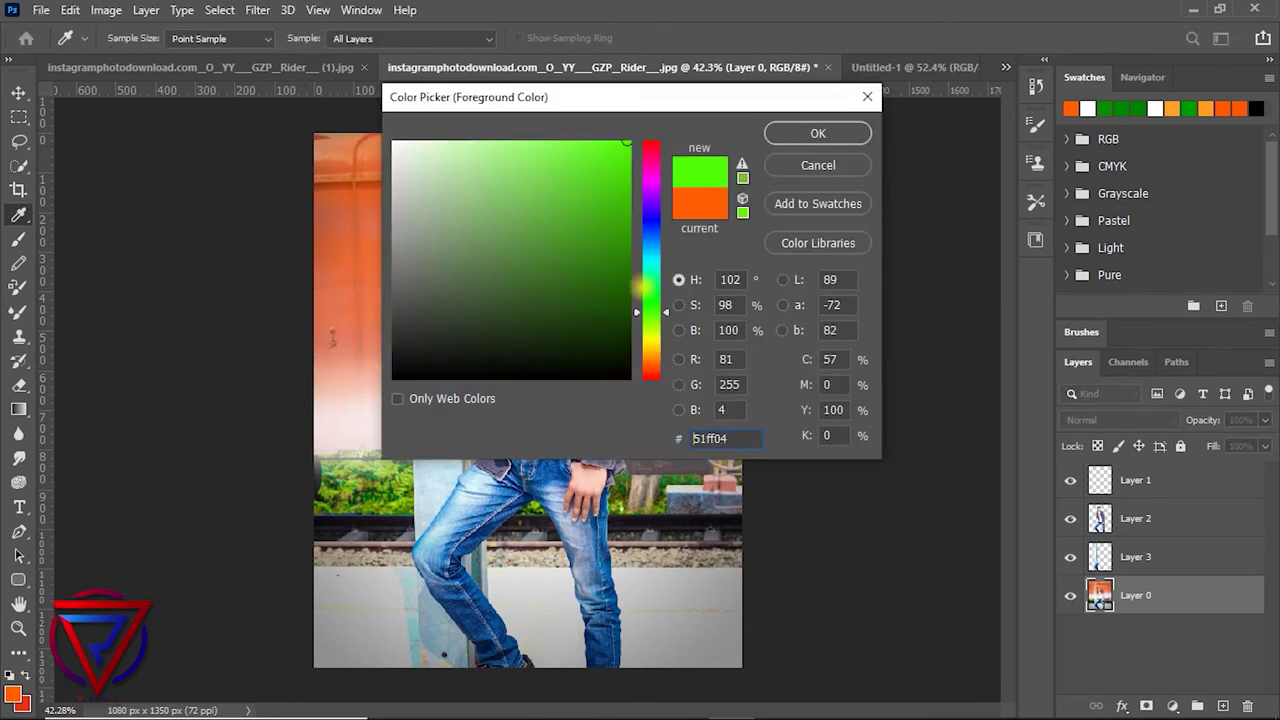
pyautogui.click(629, 217)
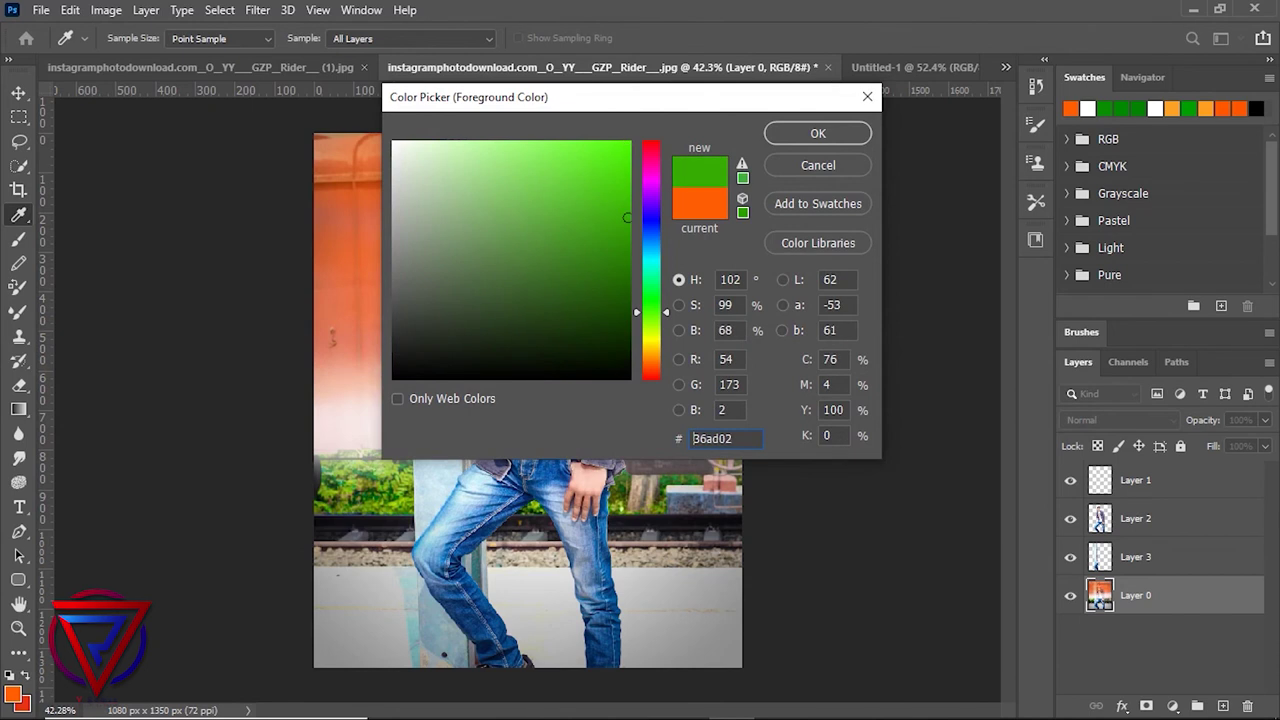
pyautogui.click(818, 133)
pyautogui.moveTo(330, 630); pyautogui.dragTo(728, 634)
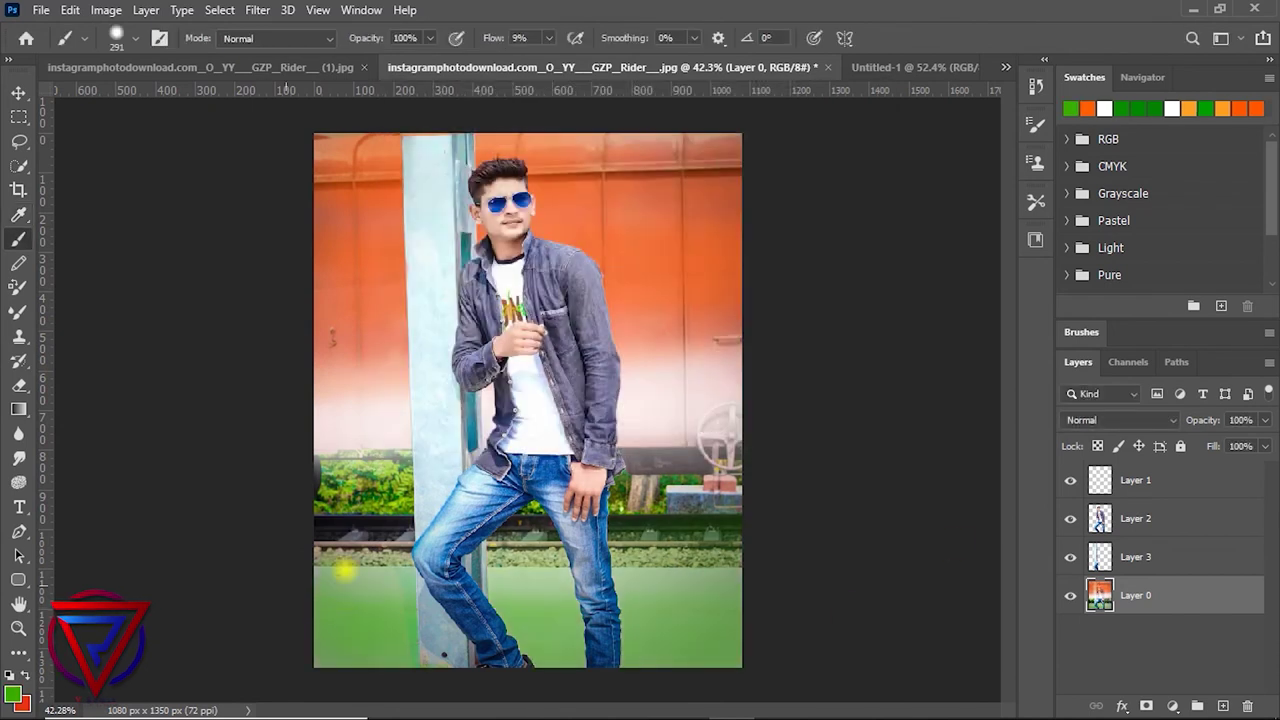
pyautogui.moveTo(343, 560); pyautogui.dragTo(730, 548)
pyautogui.moveTo(43, 522); pyautogui.dragTo(750, 525)
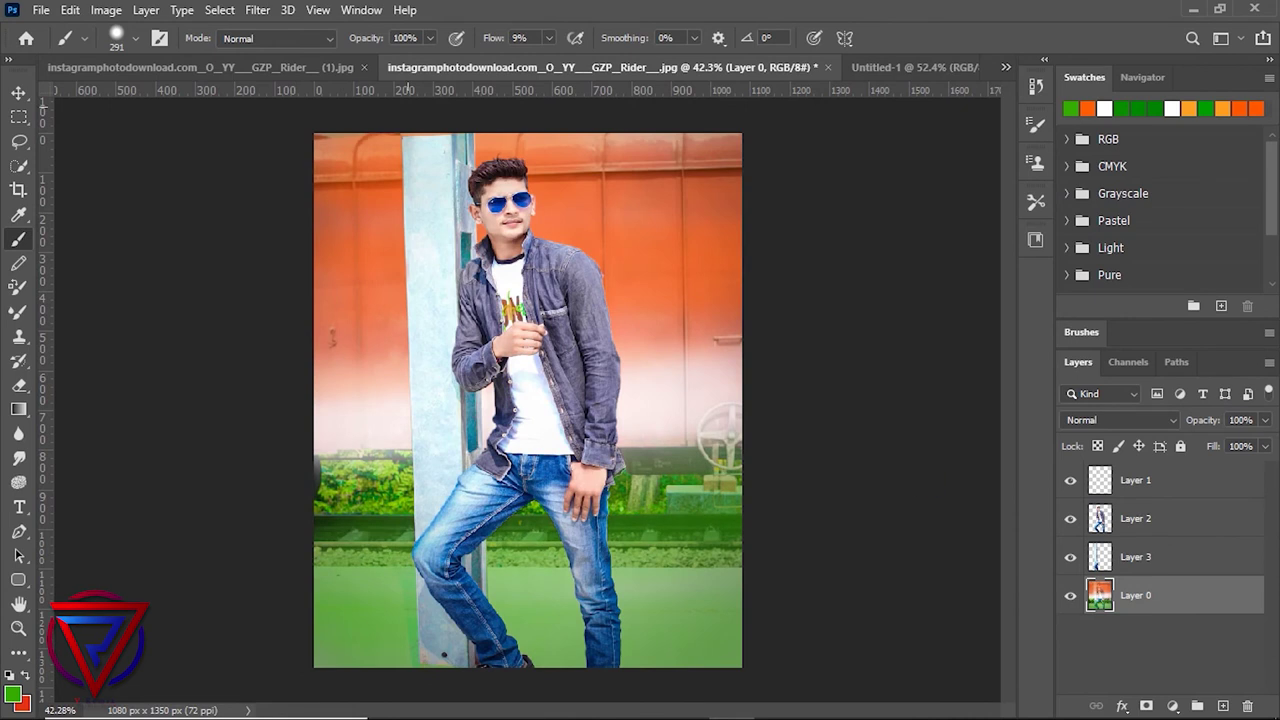
# - Apply a Gaussian Blur with radius 22.2 pixels to the background layer
pyautogui.click(257, 10)
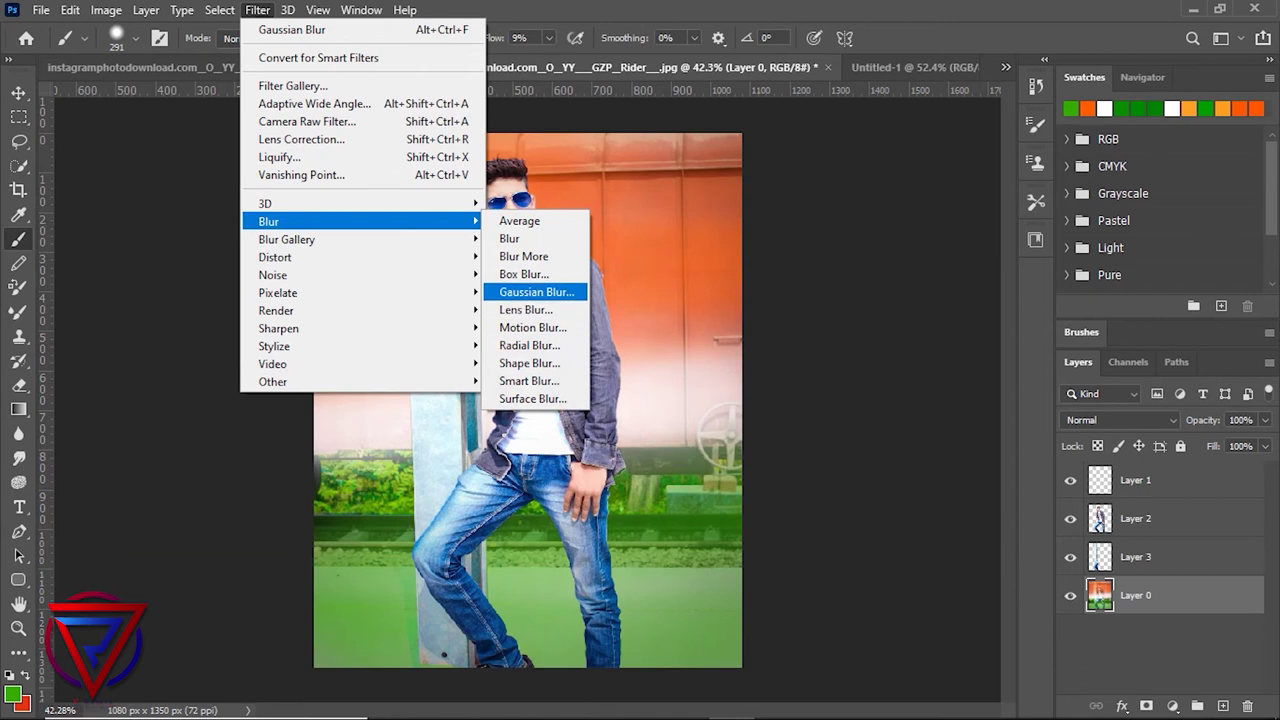
pyautogui.click(536, 292)
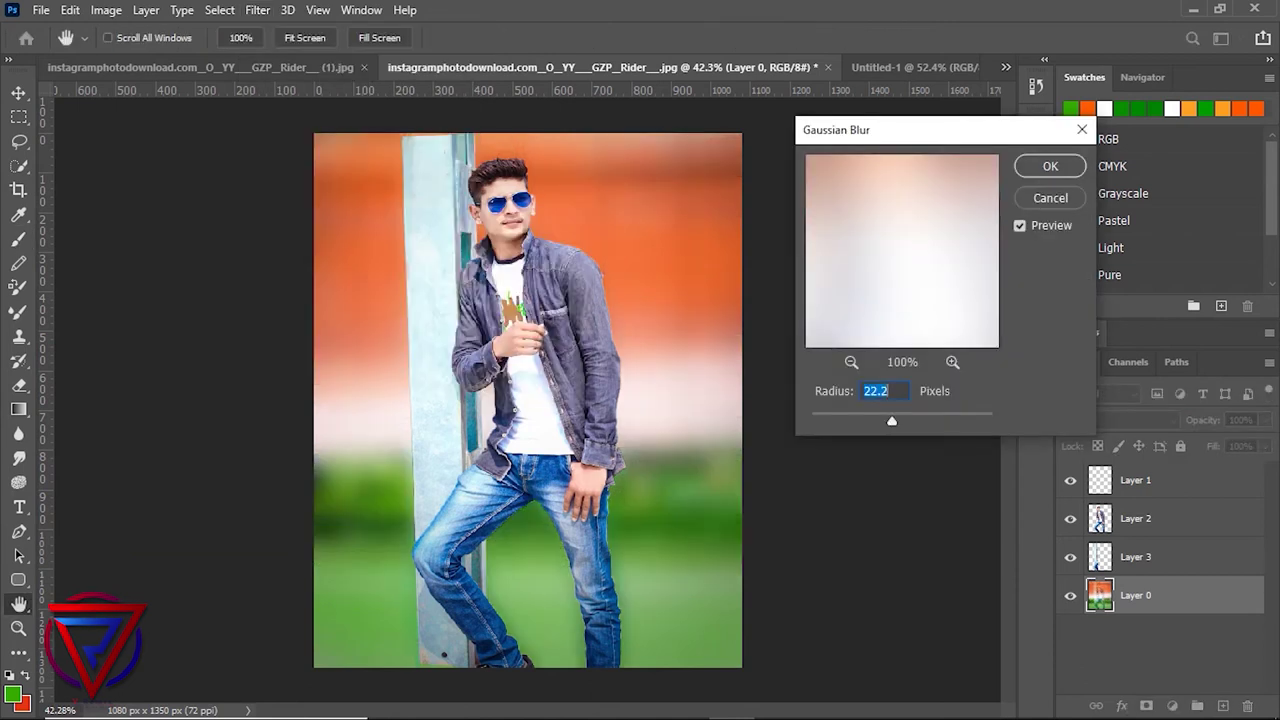
pyautogui.click(1050, 166)
pyautogui.press('b')
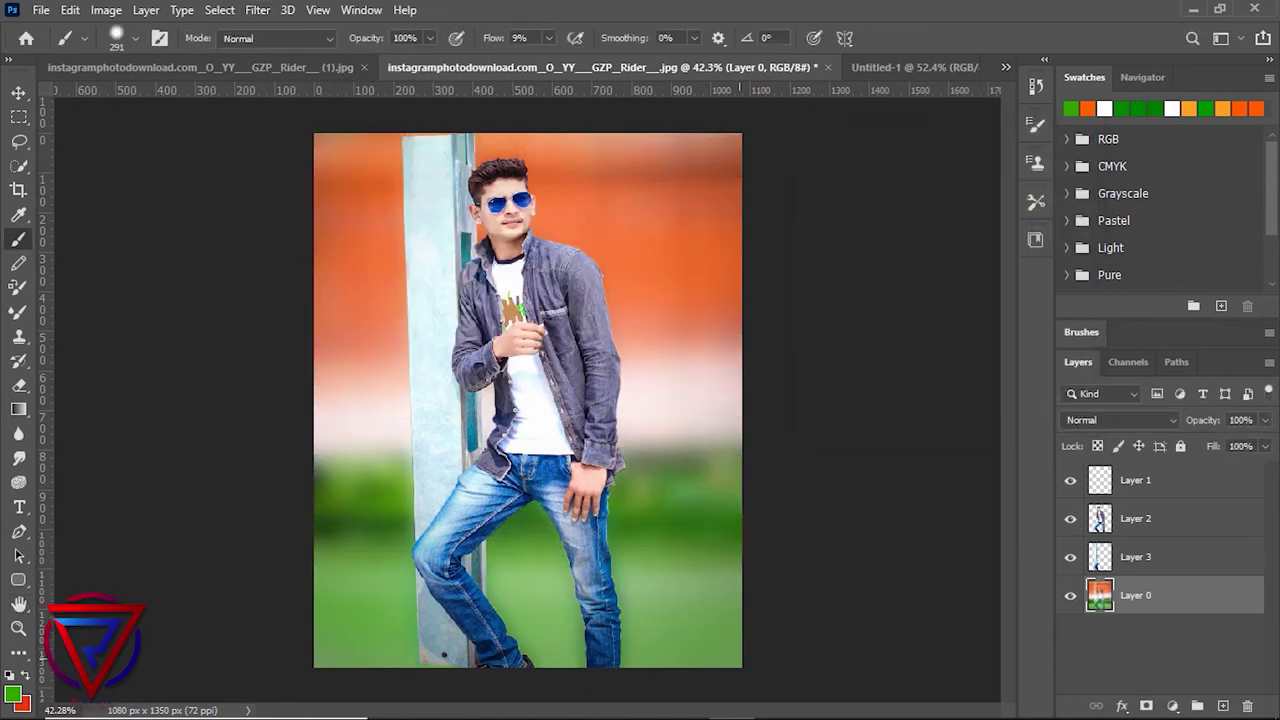
# - Transform Layer 1's flag upward so its pole sits in the man's hand beside his head
pyautogui.click(1130, 485)
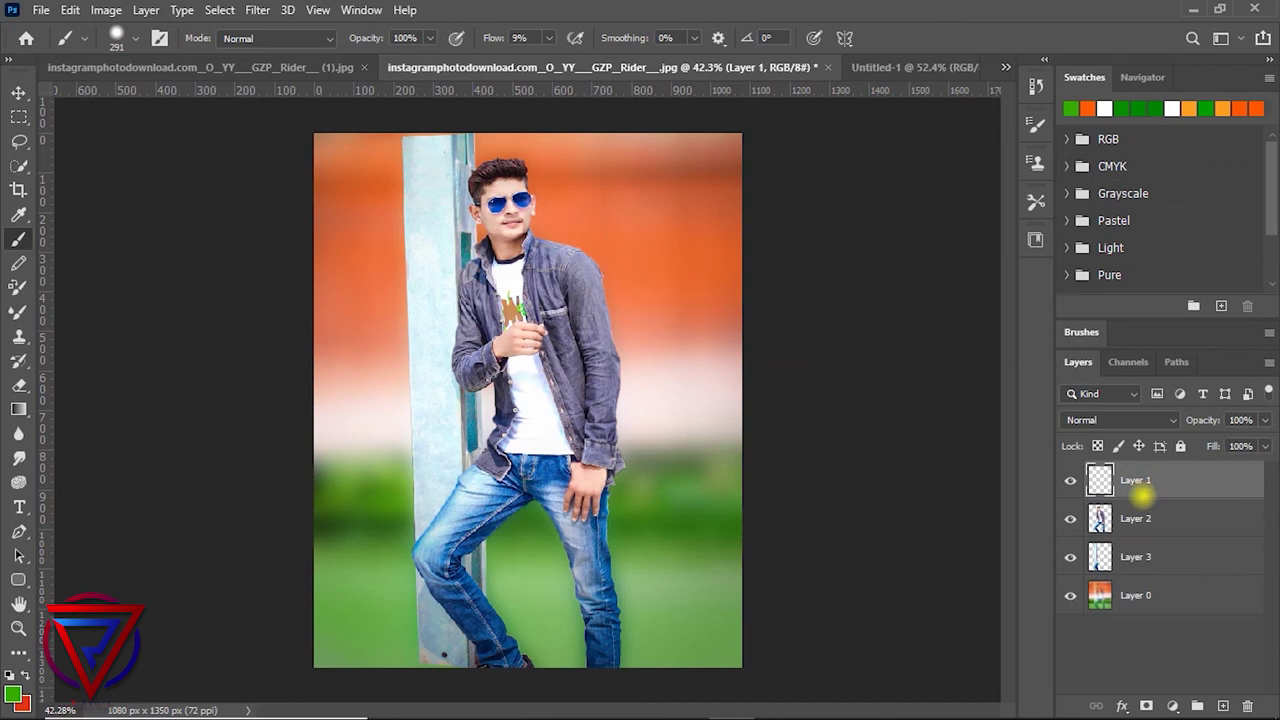
pyautogui.hotkey('ctrl', 't')
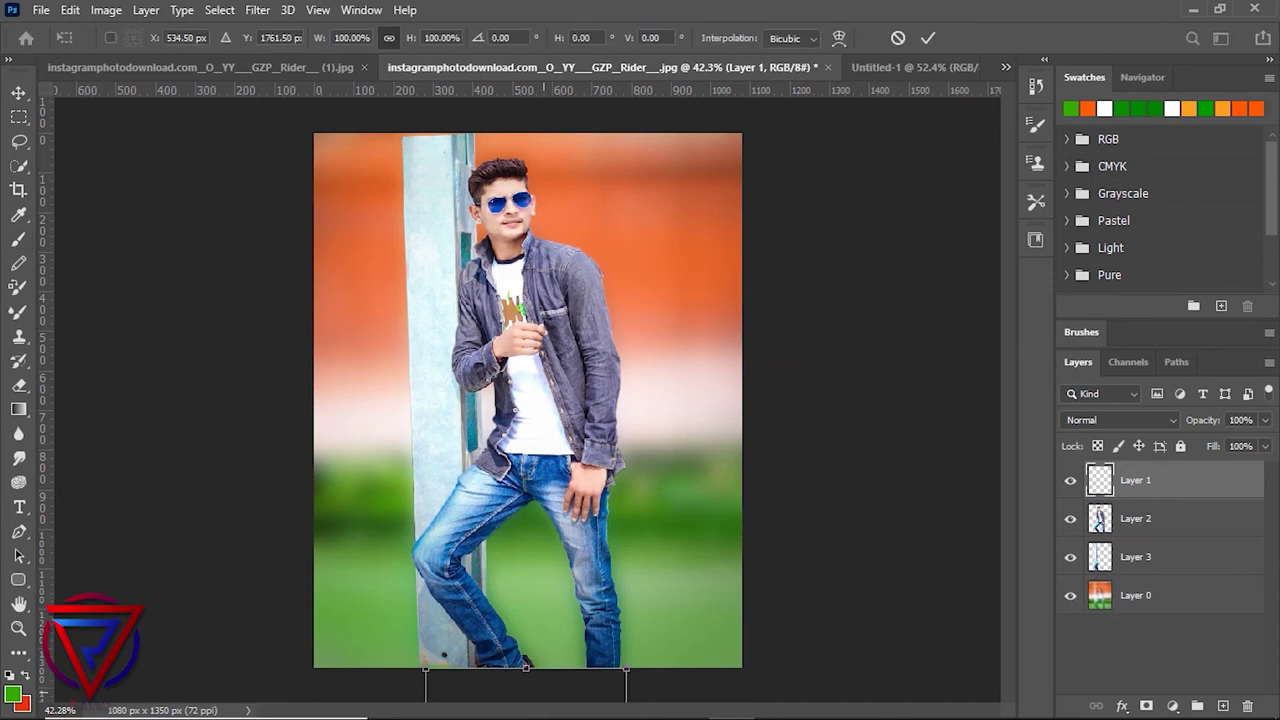
pyautogui.moveTo(516, 663)
pyautogui.mouseDown()
pyautogui.moveTo(600, 170)
pyautogui.moveTo(575, 144)
pyautogui.mouseUp()
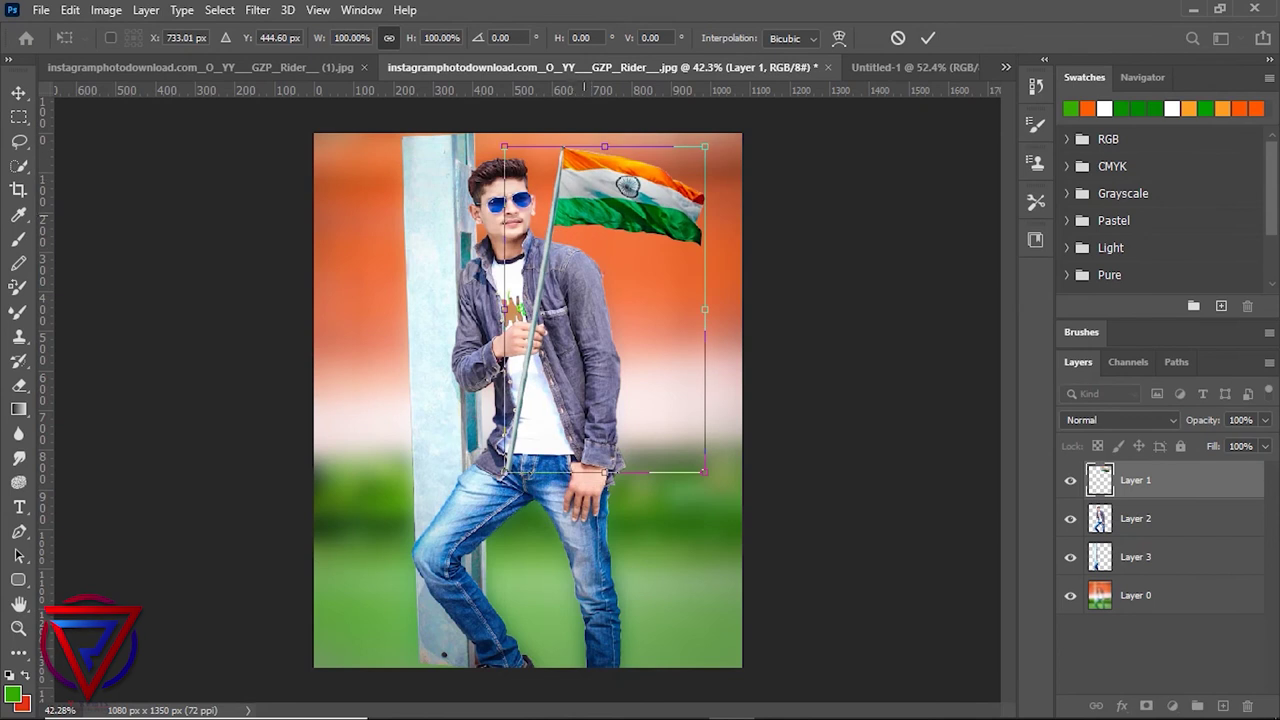
pyautogui.moveTo(575, 144); pyautogui.dragTo(569, 130)
pyautogui.scroll(1, 569, 130)
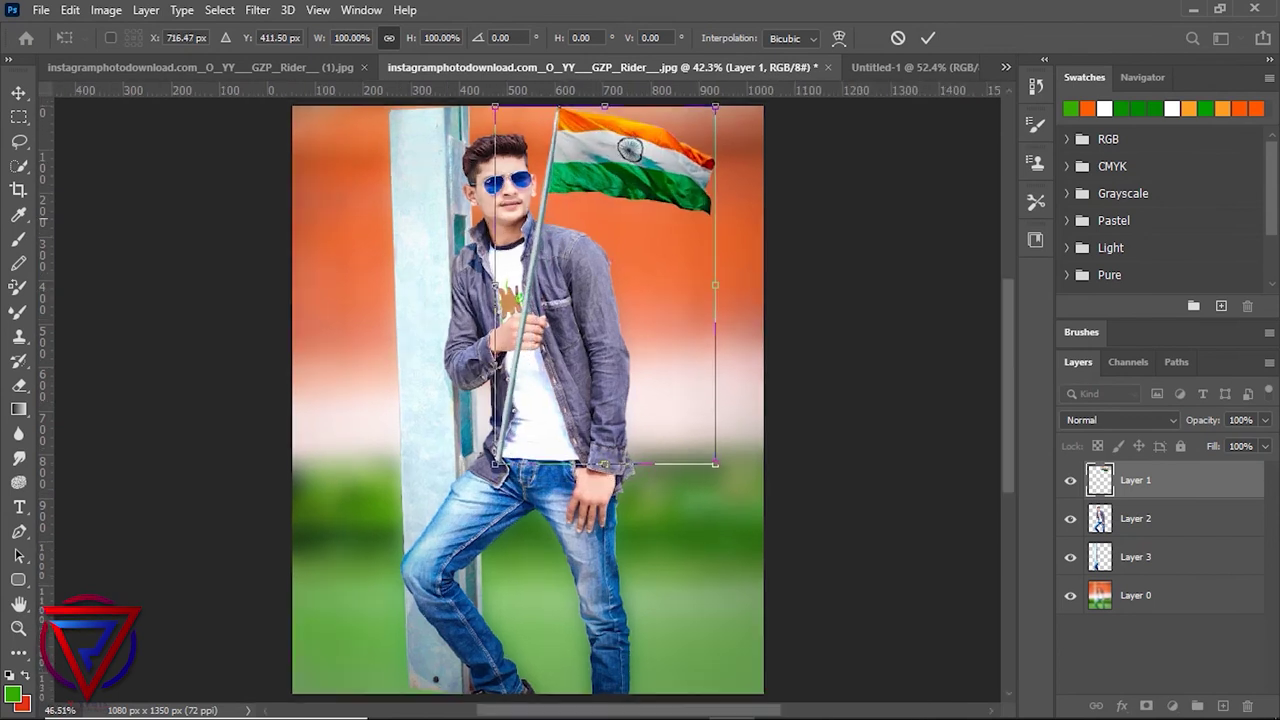
pyautogui.scroll(2, 560, 130)
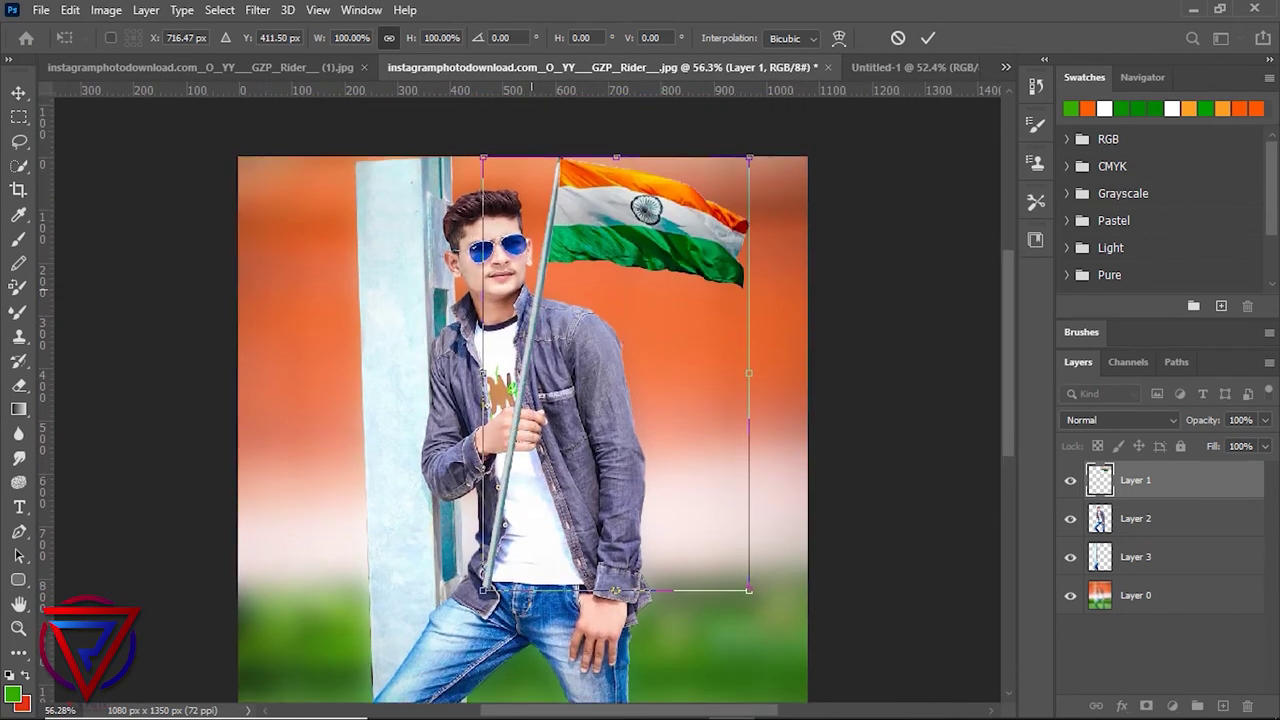
pyautogui.scroll(-1, 530, 400)
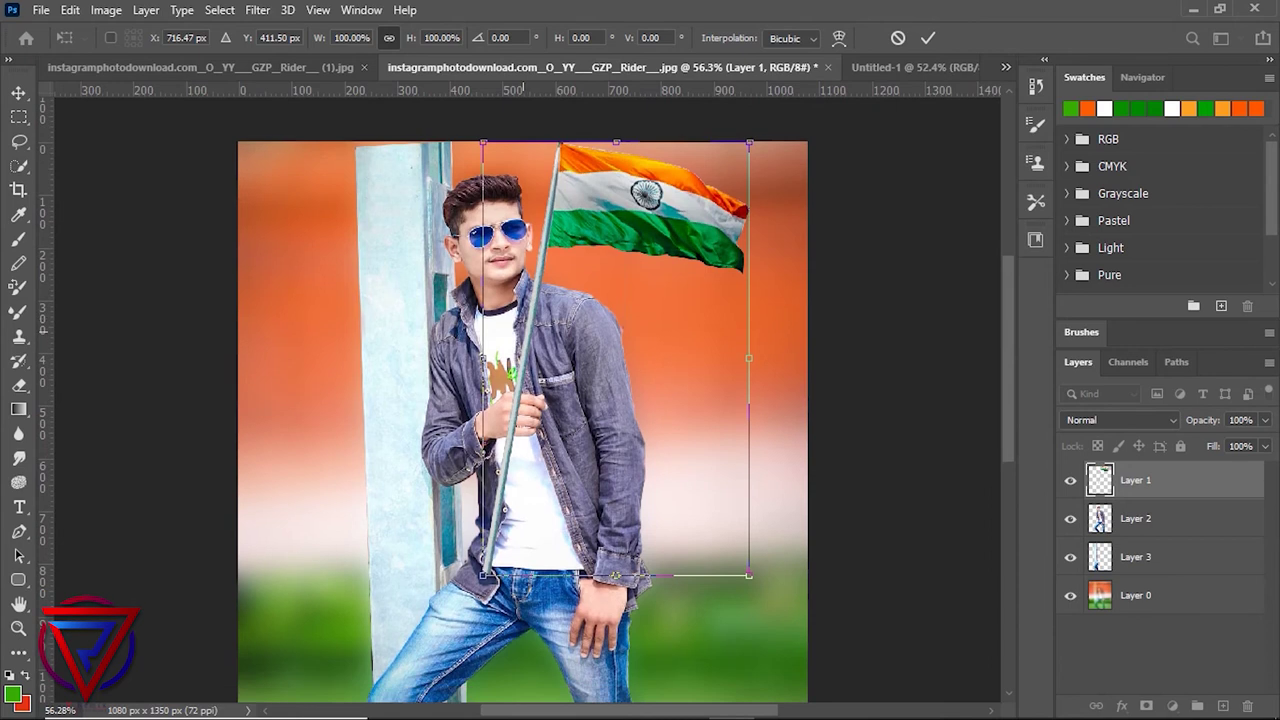
pyautogui.press('Down')
pyautogui.press('Down')
pyautogui.press('Down')
pyautogui.press('Down')
pyautogui.press('Down')
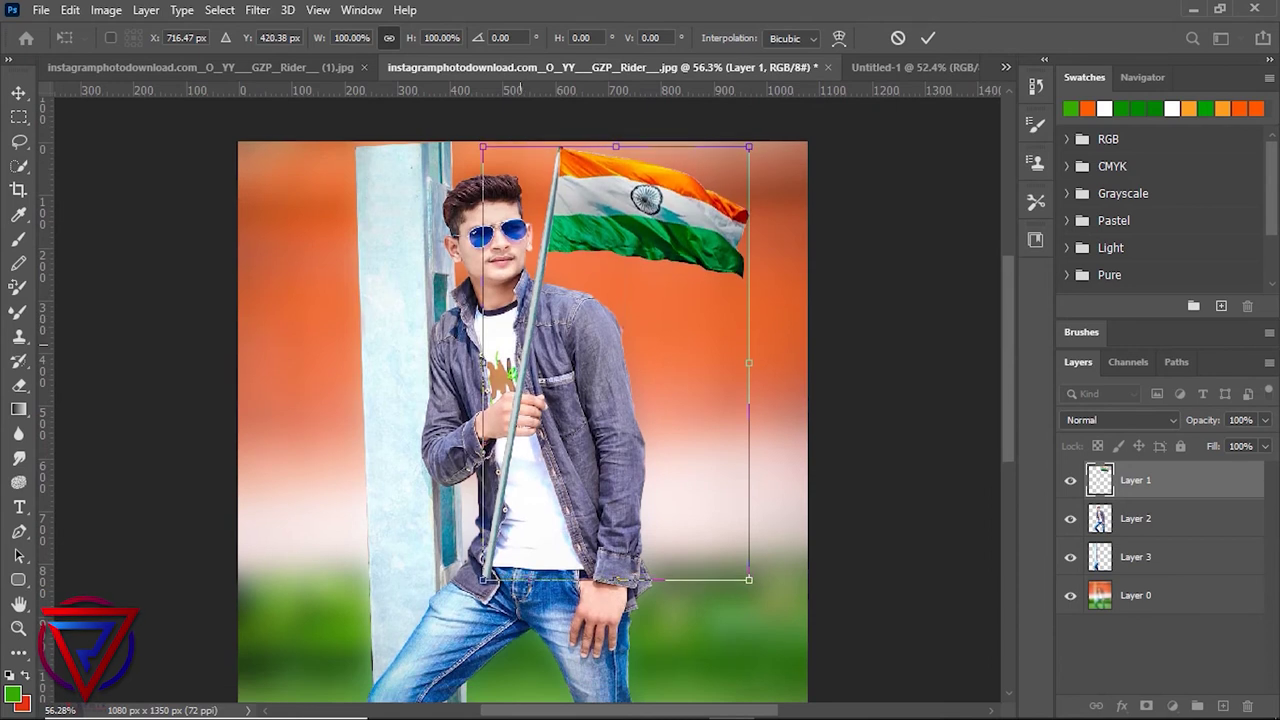
pyautogui.press('Return')
# - Set the brush size to 58 px
pyautogui.press('b')
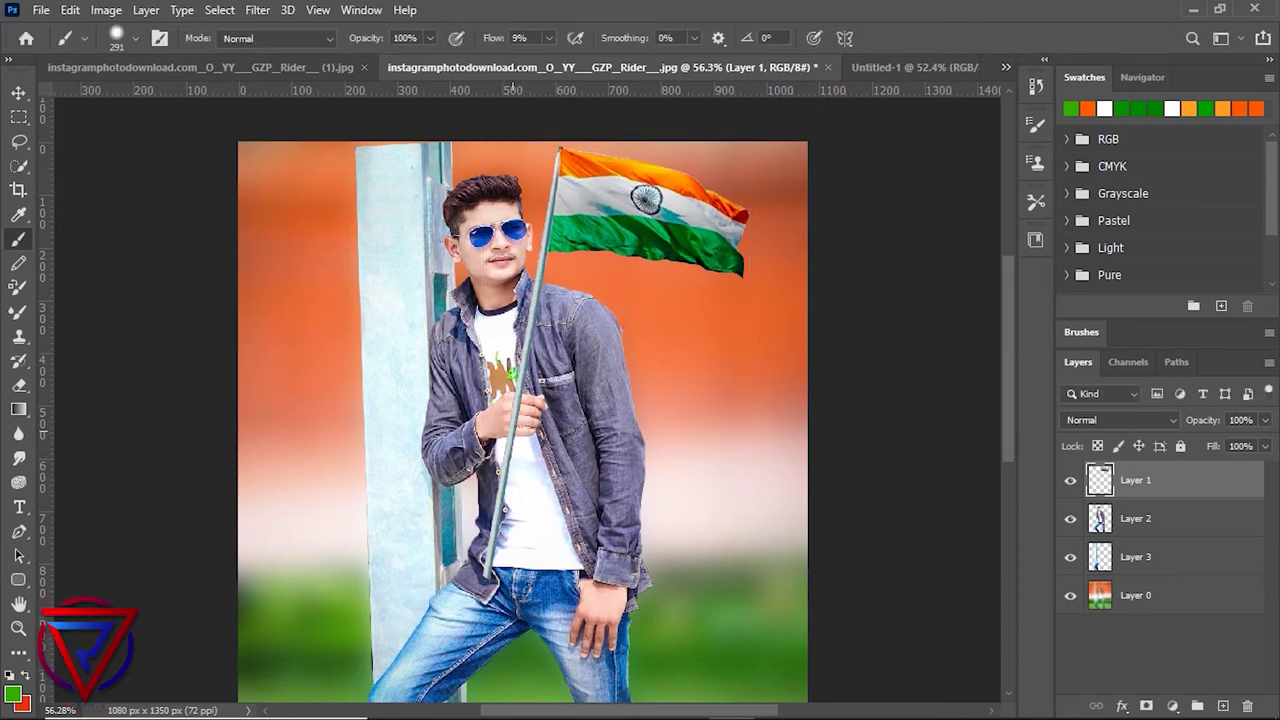
pyautogui.scroll(2, 523, 425)
pyautogui.scroll(4, 523, 425)
pyautogui.rightClick(530, 410)
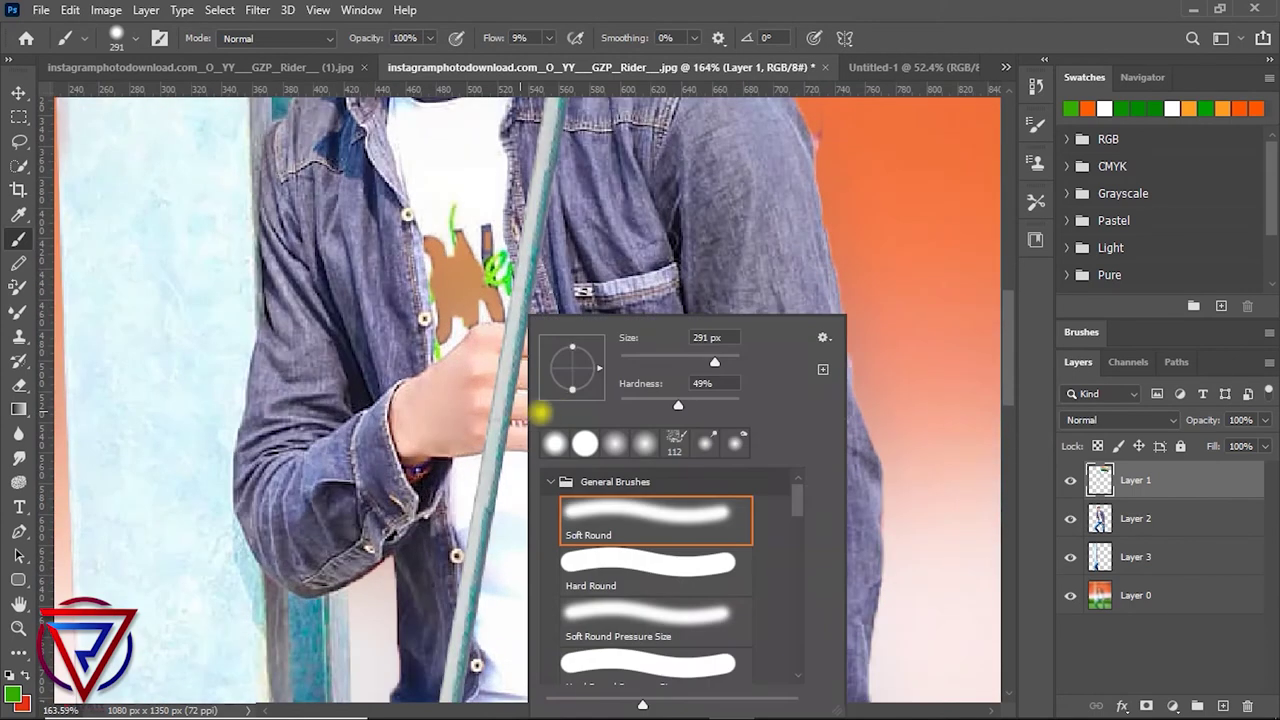
pyautogui.moveTo(714, 362); pyautogui.dragTo(653, 362)
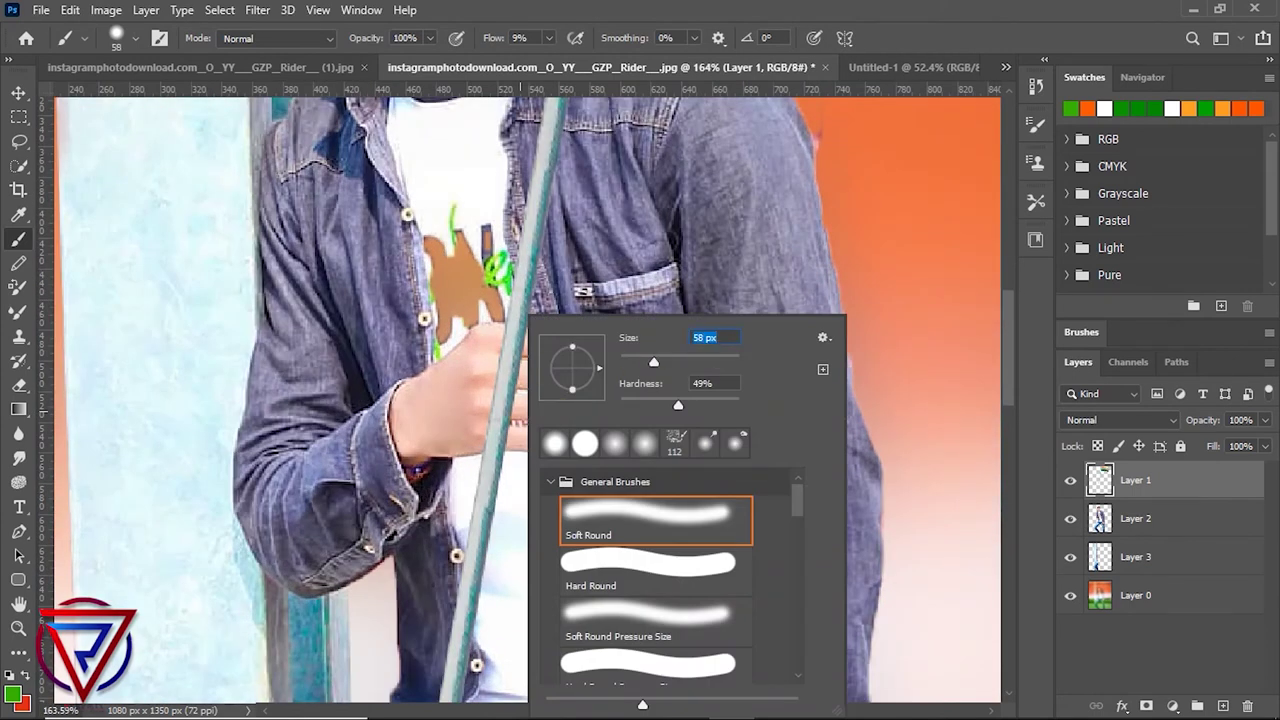
pyautogui.press('Return')
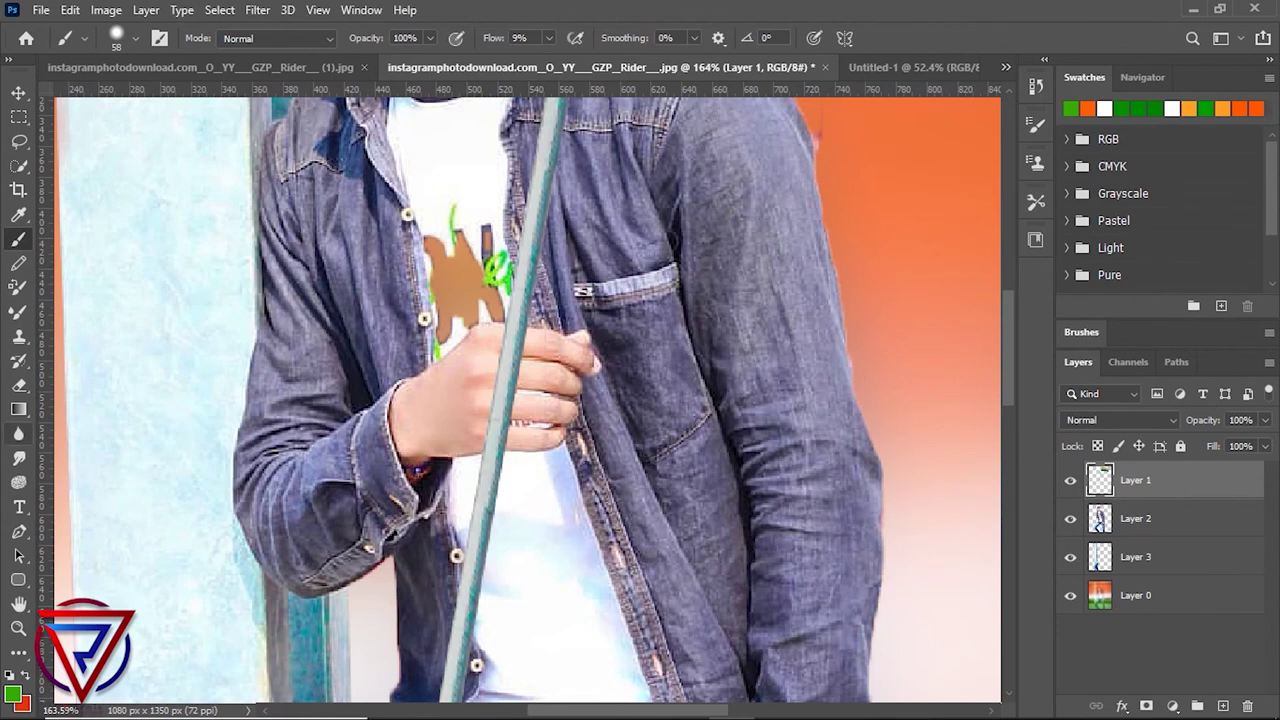
# - Erase the flag pole over the fingers and just below the hand at 100% flow
pyautogui.click(18, 385)
pyautogui.scroll(3, 374, 366)
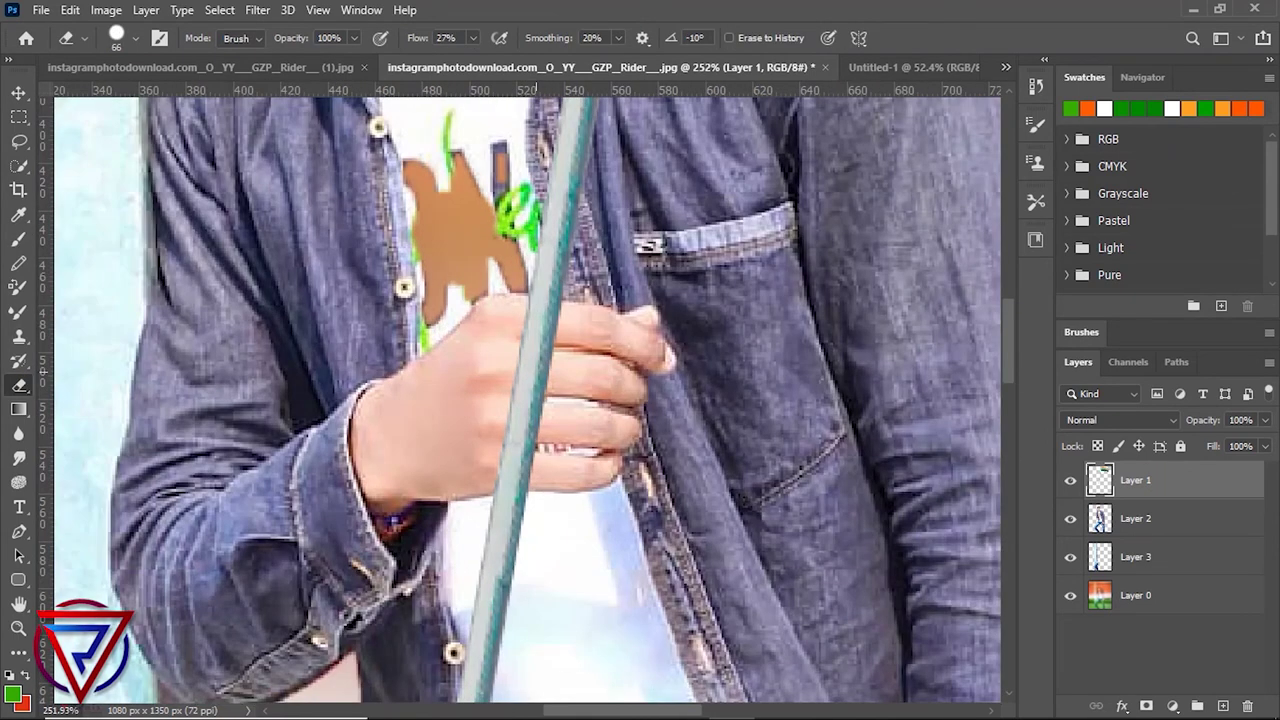
pyautogui.moveTo(550, 300); pyautogui.dragTo(528, 432)
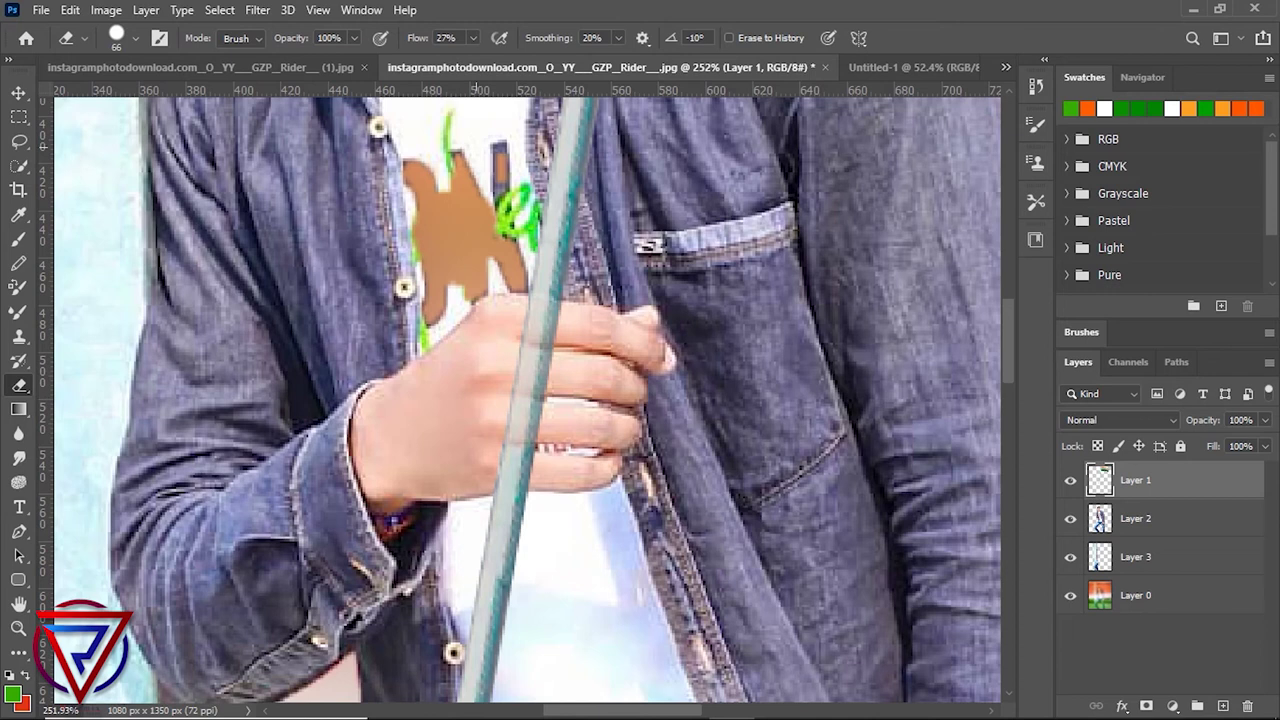
pyautogui.click(473, 38)
pyautogui.moveTo(486, 62); pyautogui.dragTo(612, 74)
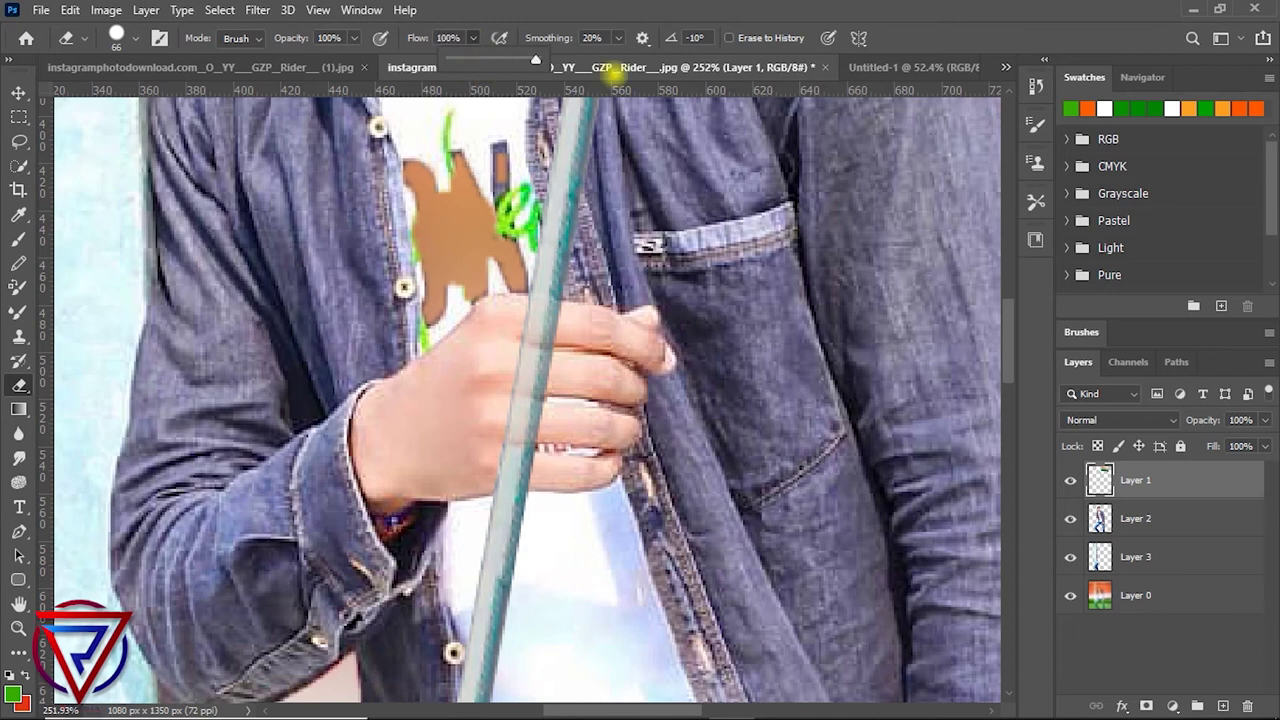
pyautogui.click(532, 368)
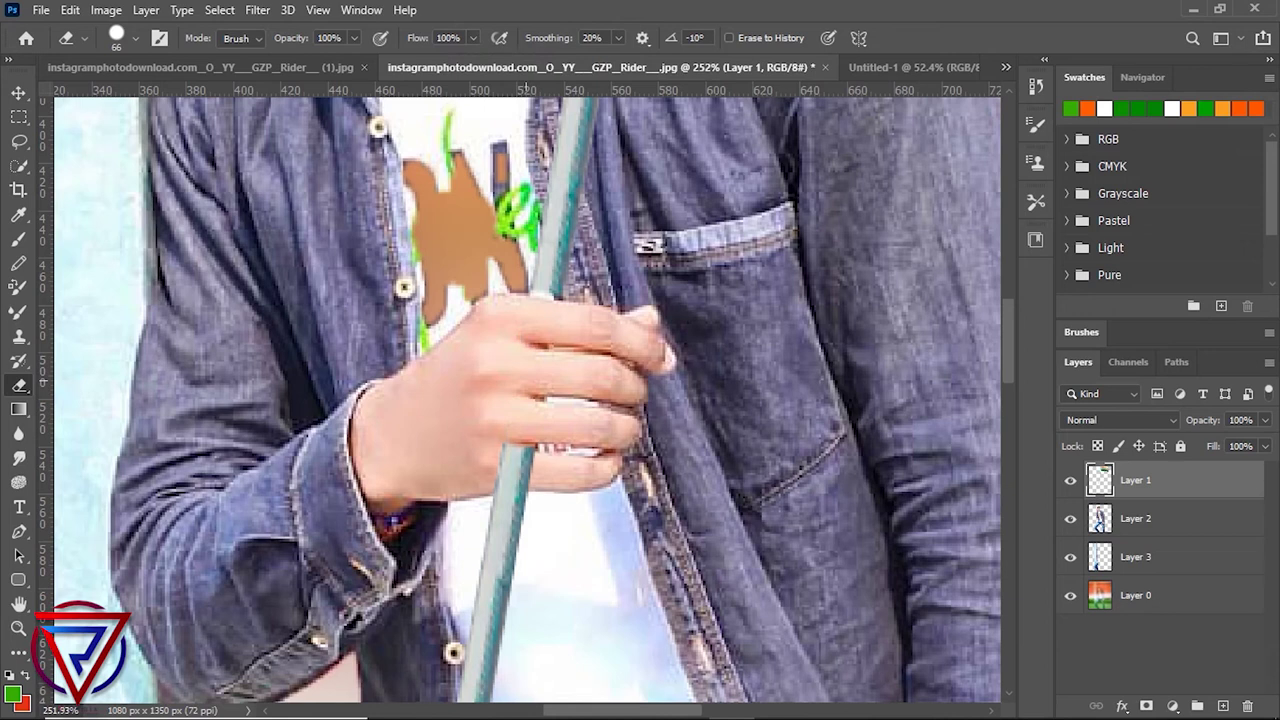
pyautogui.moveTo(548, 292); pyautogui.dragTo(514, 444)
pyautogui.click(527, 375)
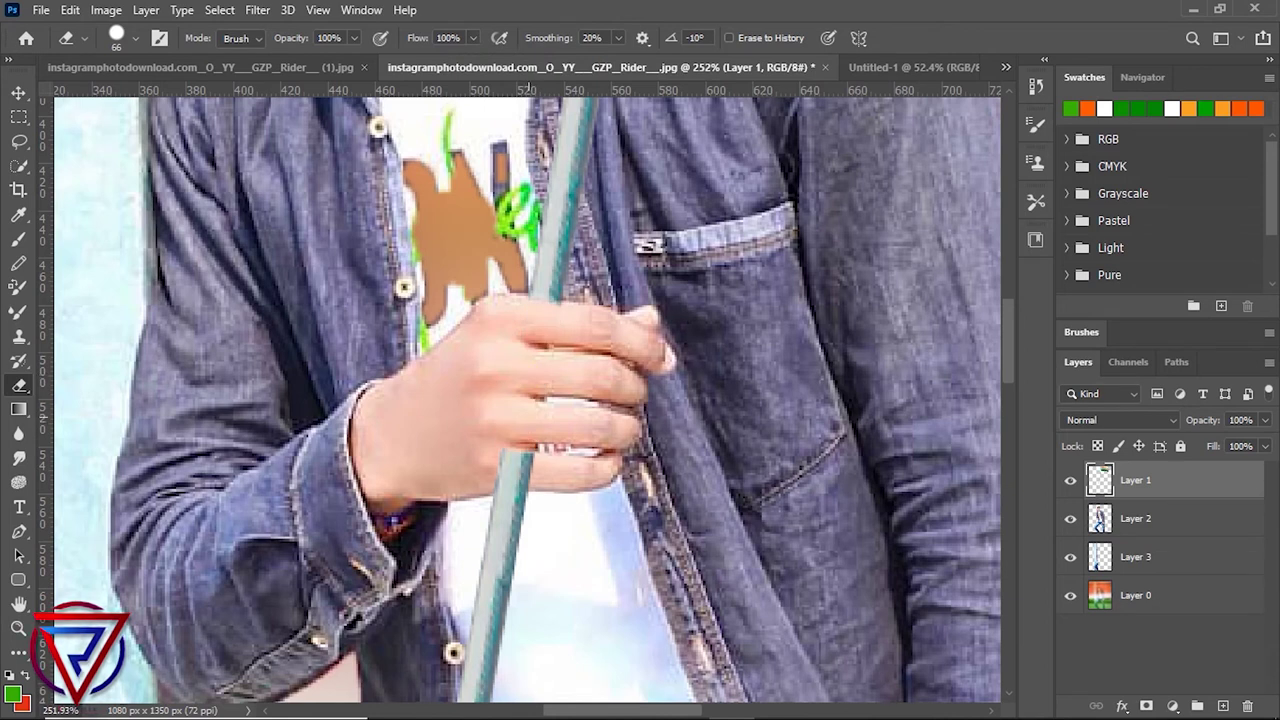
pyautogui.moveTo(528, 452); pyautogui.dragTo(504, 492)
pyautogui.click(543, 398)
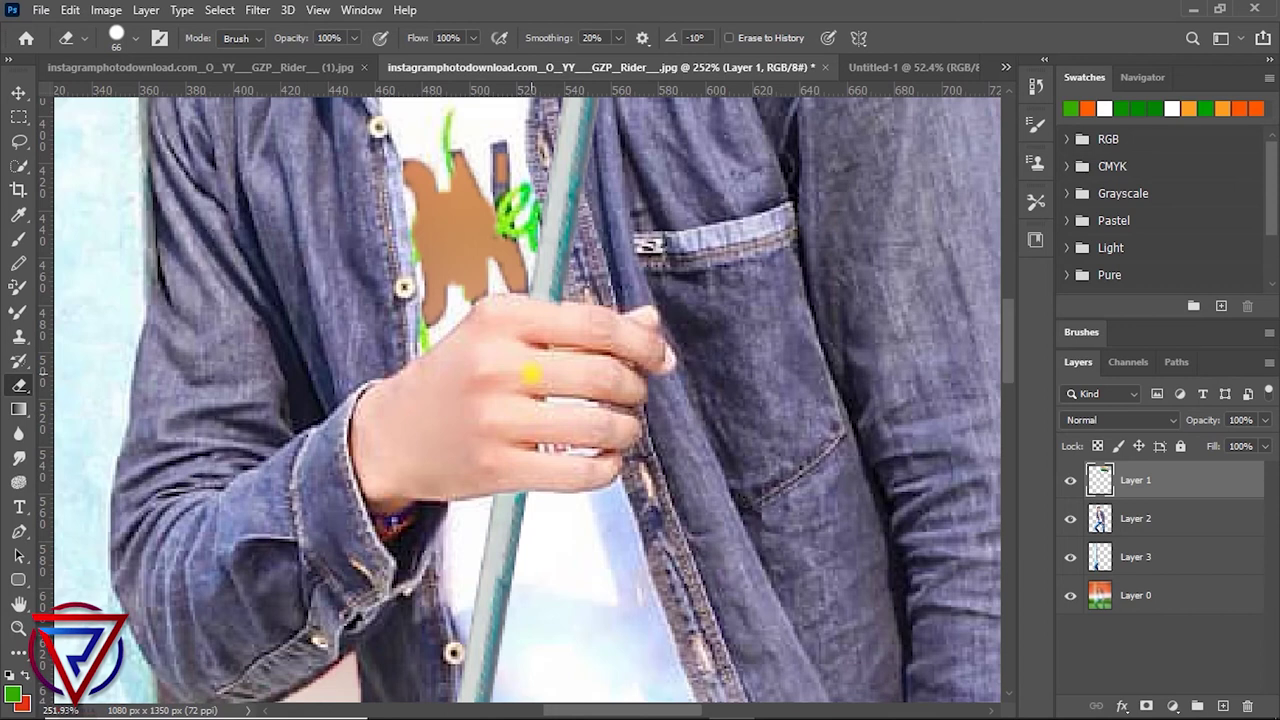
pyautogui.scroll(-3, 499, 461)
pyautogui.scroll(-3, 499, 461)
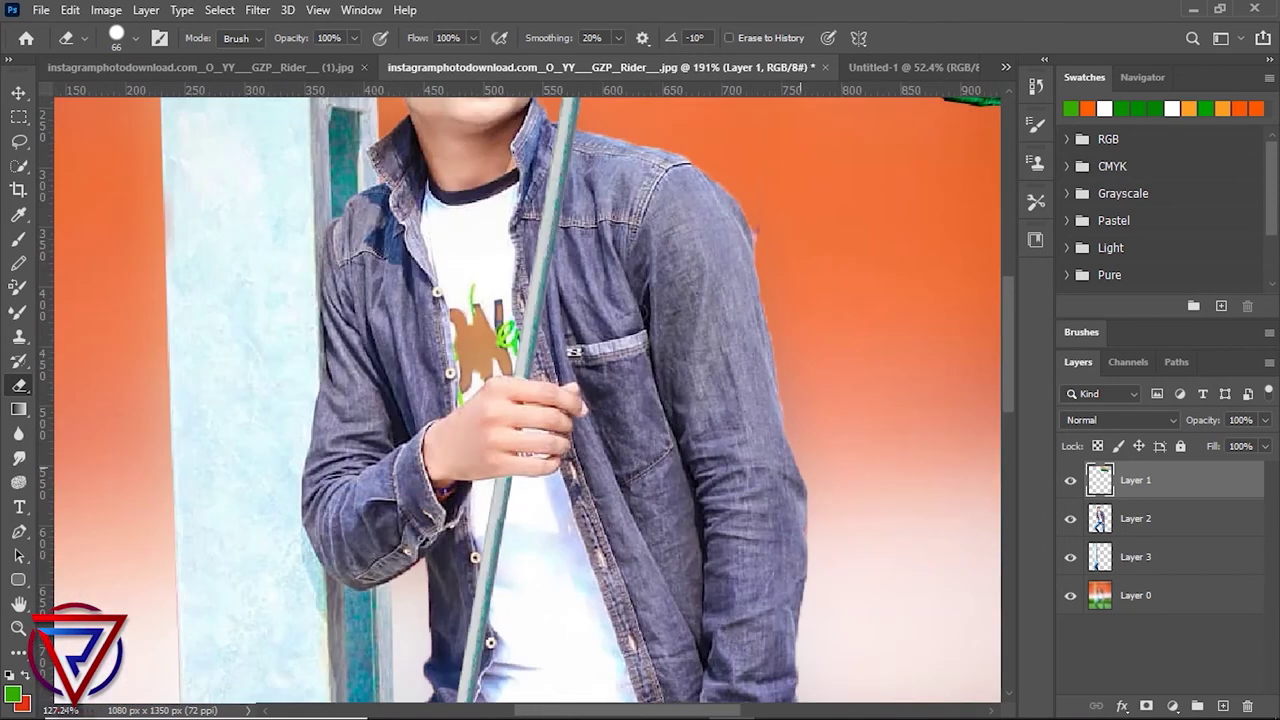
pyautogui.scroll(-2, 499, 461)
pyautogui.scroll(-1, 499, 461)
pyautogui.scroll(-1, 499, 461)
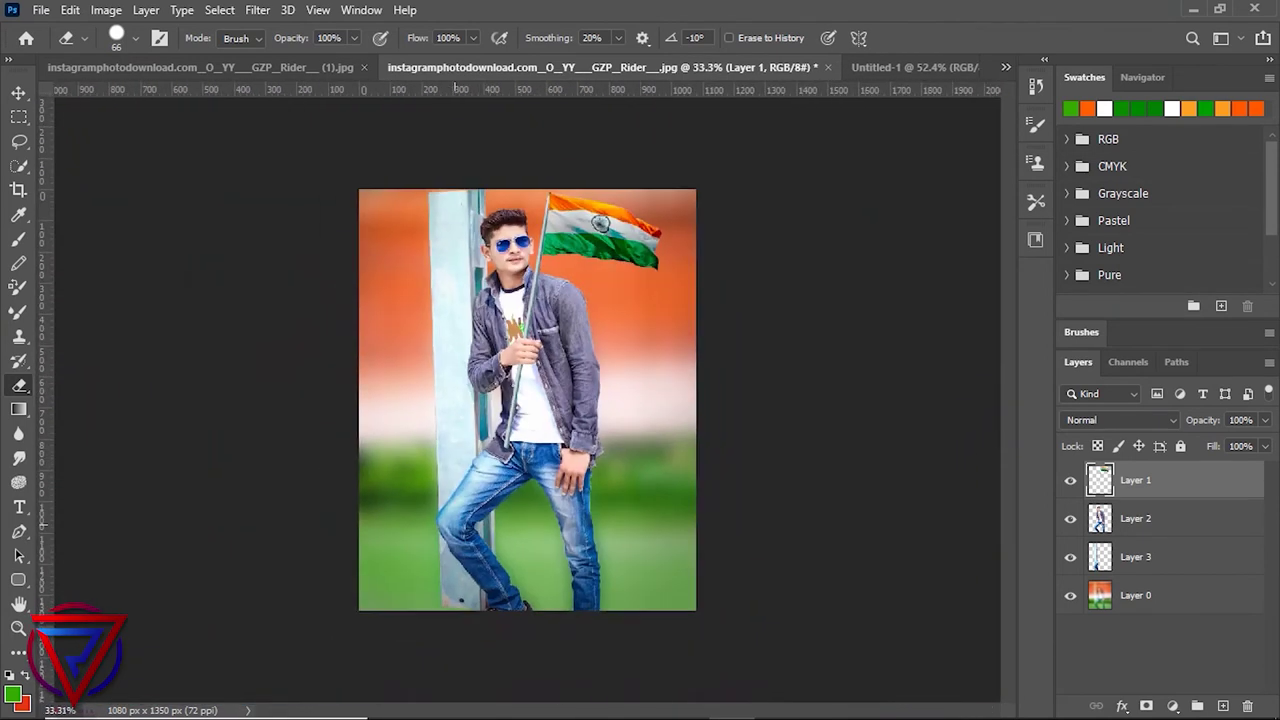
pyautogui.scroll(1, 527, 400)
pyautogui.scroll(-1, 527, 400)
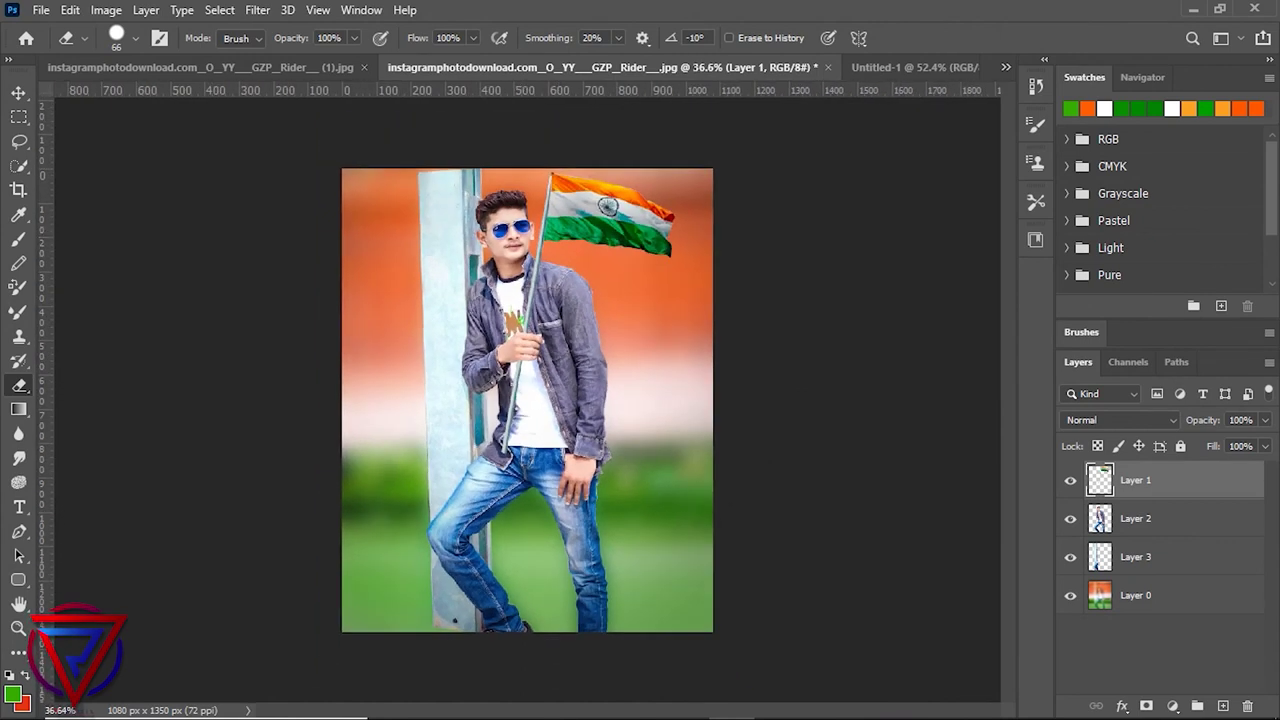
pyautogui.press('v')
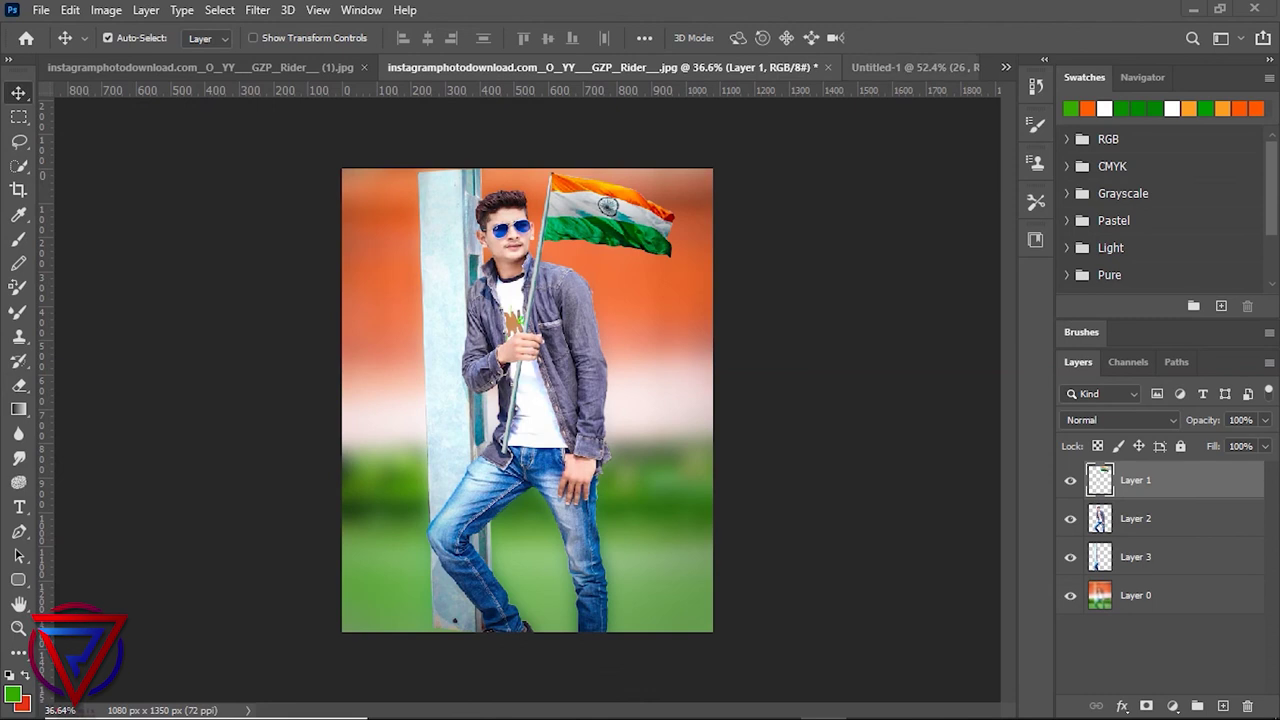
# - Select the 26, January and Happy Republic Day layers and drag them into the portrait document
pyautogui.click(900, 67)
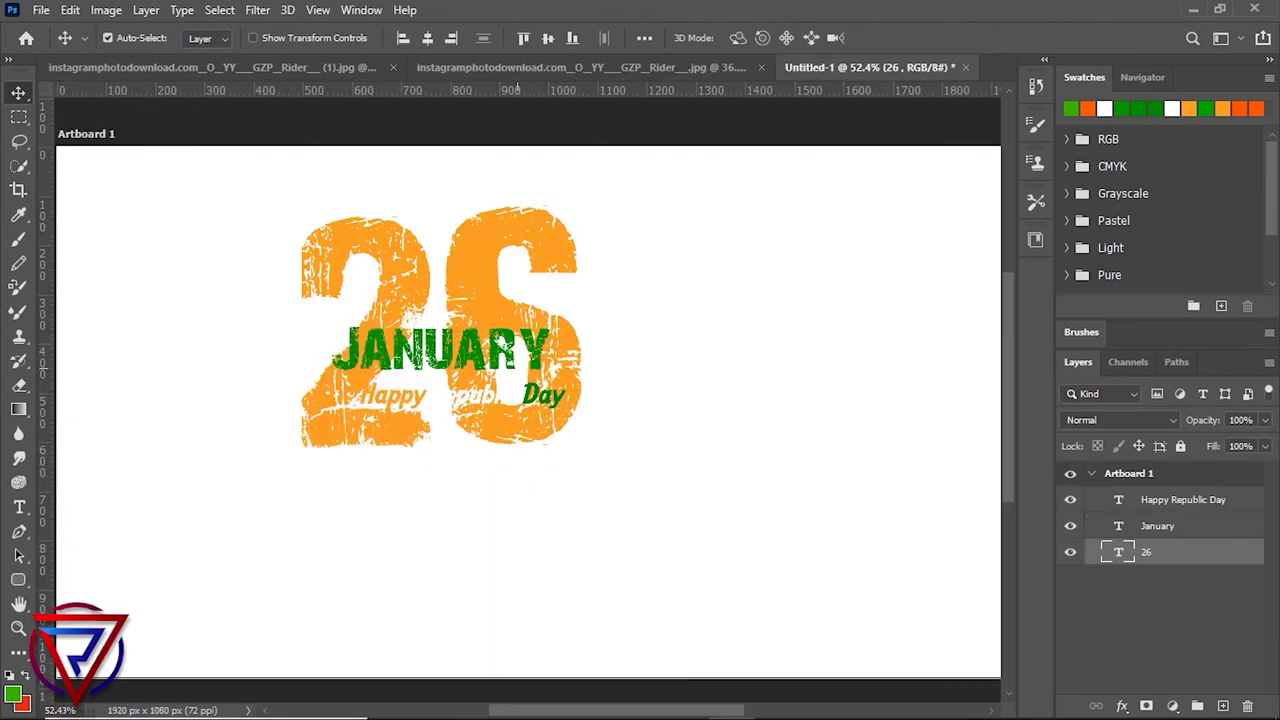
pyautogui.keyDown('shift'); pyautogui.click(1128, 497); pyautogui.keyUp('shift')
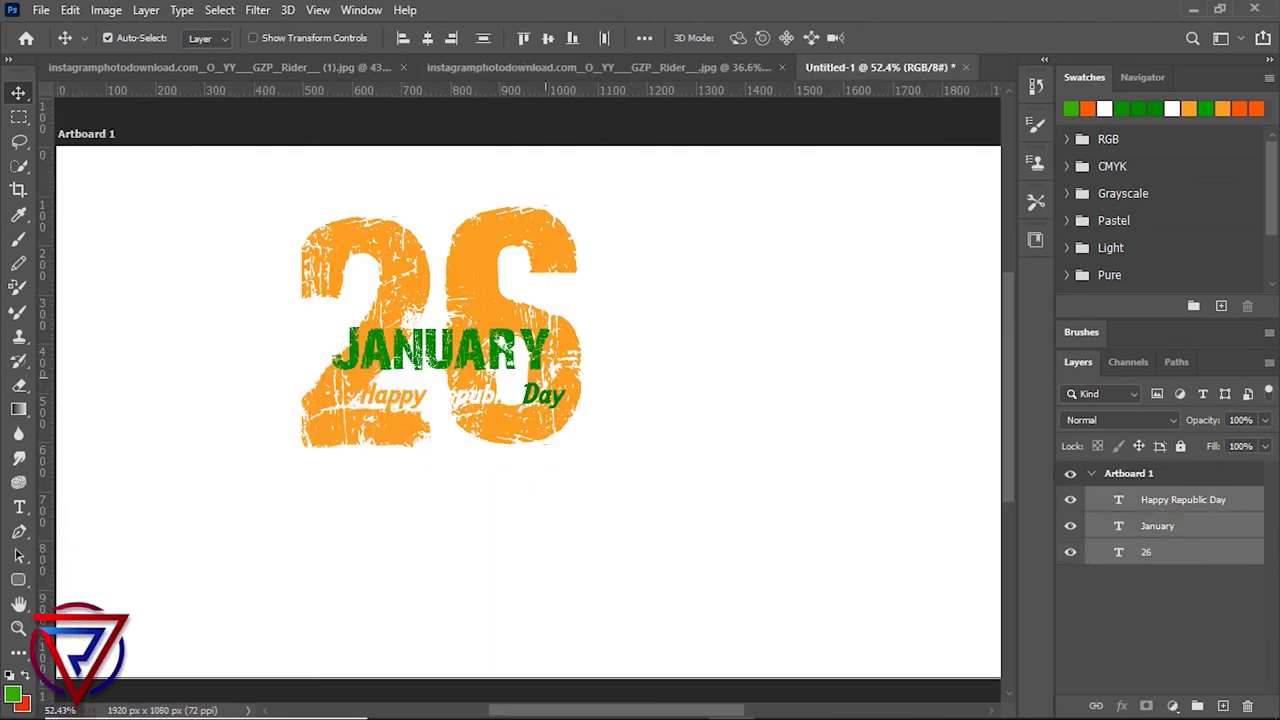
pyautogui.moveTo(514, 362); pyautogui.dragTo(398, 152)
pyautogui.moveTo(400, 100)
pyautogui.mouseDown()
pyautogui.moveTo(500, 67)
pyautogui.moveTo(490, 383)
pyautogui.mouseUp()
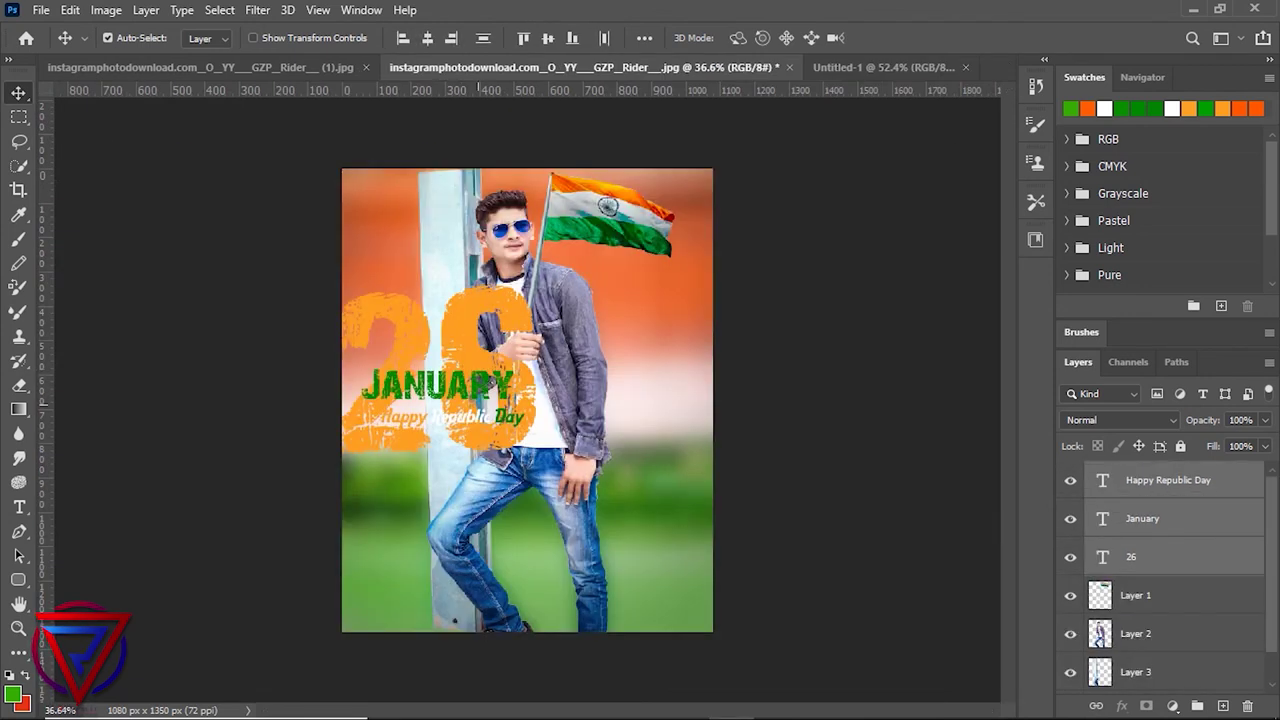
# - Scale the text block to about 60% and place it at the left edge beside the pole
pyautogui.hotkey('ctrl', 't')
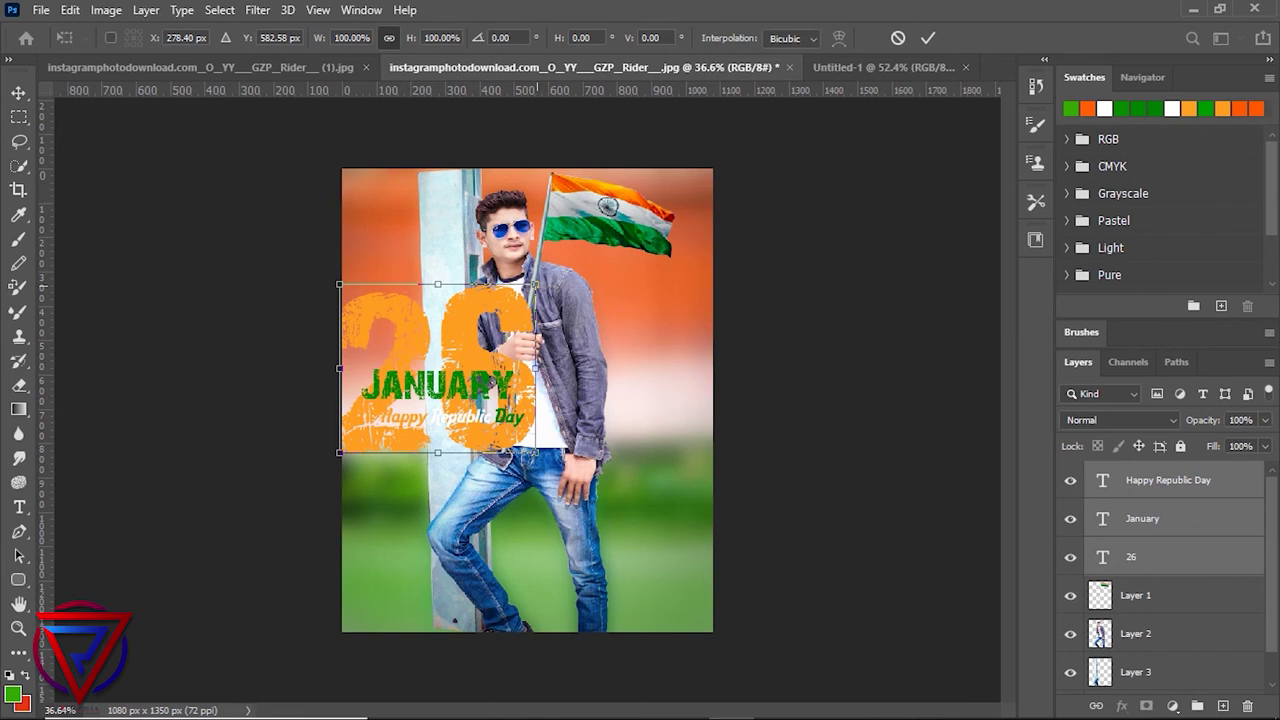
pyautogui.moveTo(536, 285); pyautogui.dragTo(467, 344)
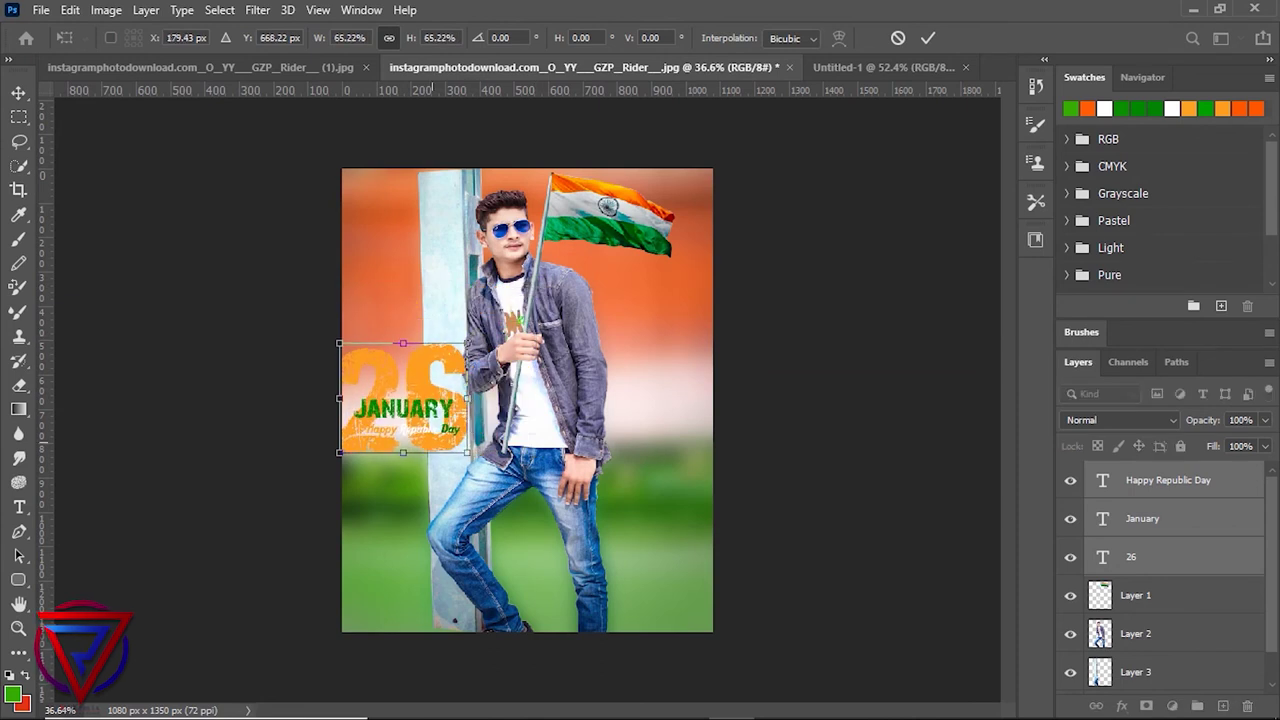
pyautogui.moveTo(438, 395)
pyautogui.mouseDown()
pyautogui.moveTo(440, 421)
pyautogui.moveTo(677, 353)
pyautogui.moveTo(440, 405)
pyautogui.moveTo(430, 389)
pyautogui.mouseUp()
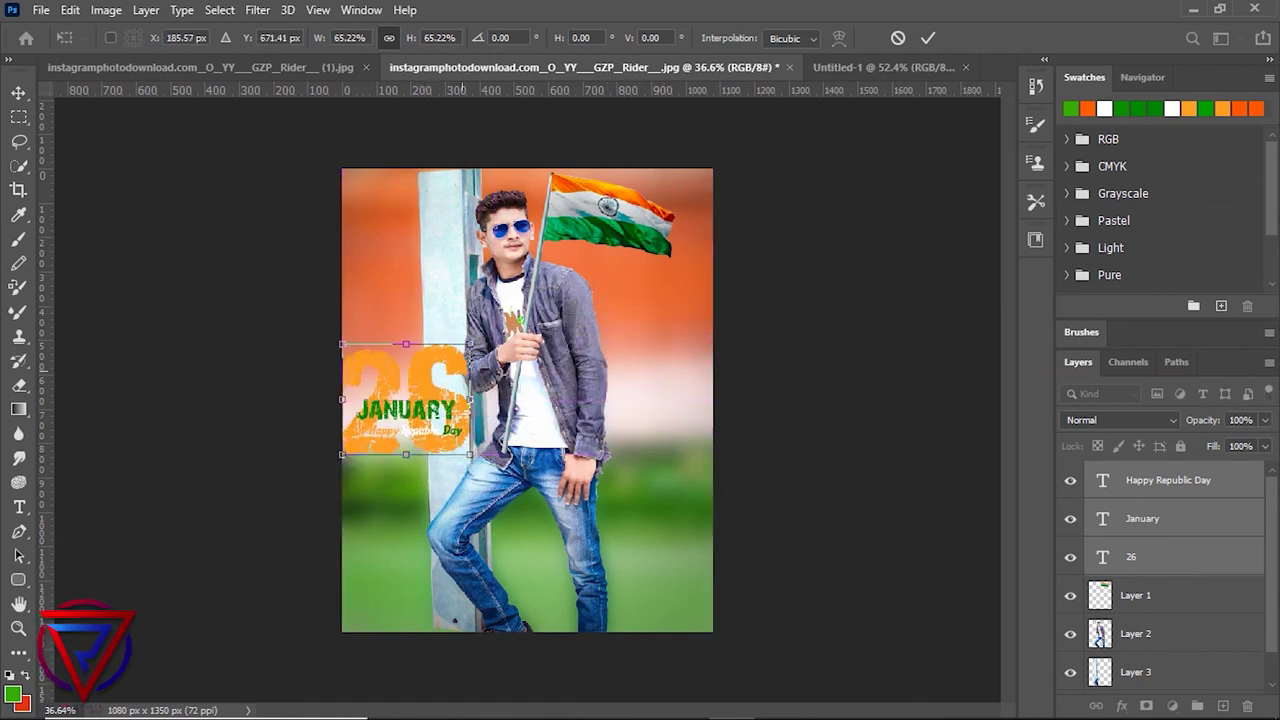
pyautogui.moveTo(470, 344); pyautogui.dragTo(461, 353)
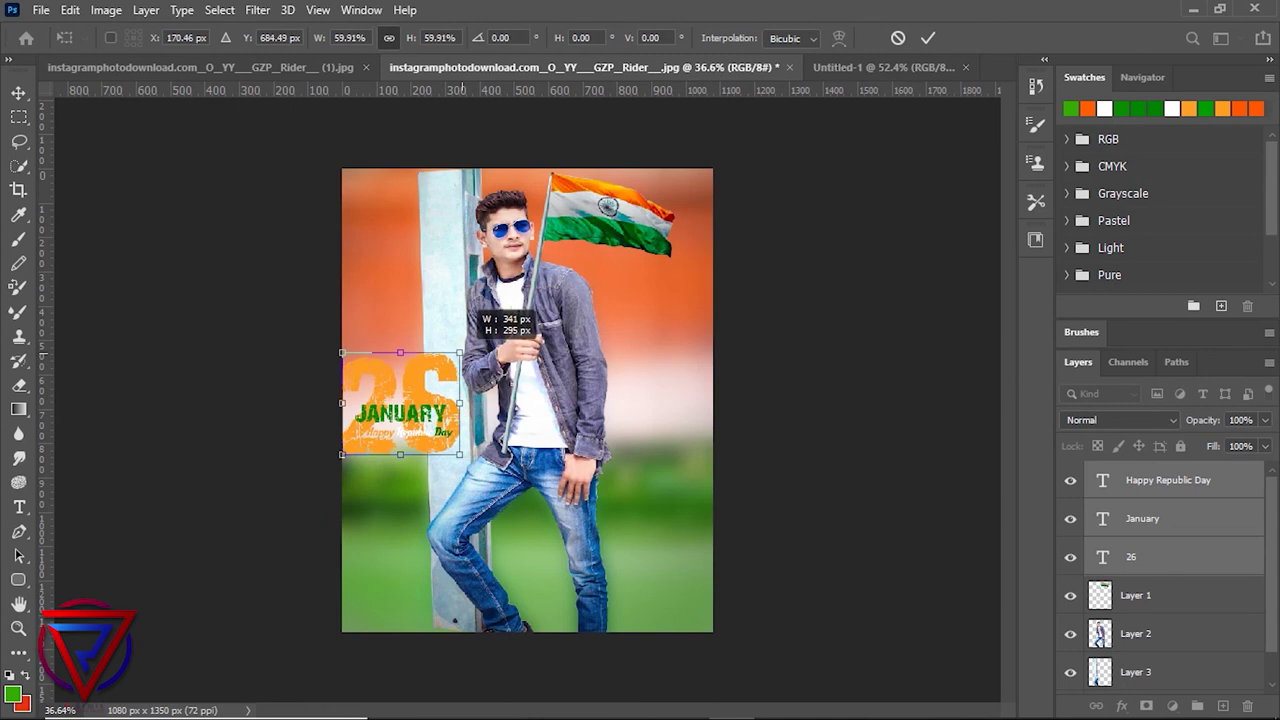
pyautogui.moveTo(430, 405); pyautogui.dragTo(430, 351)
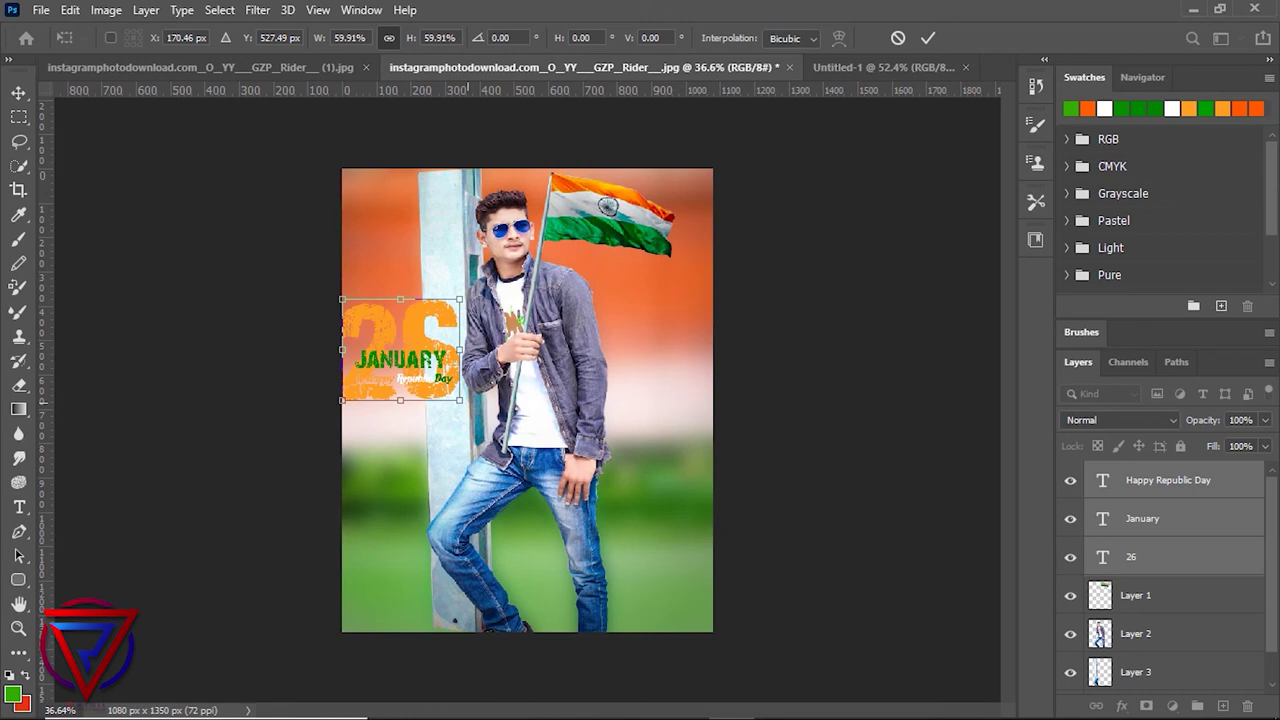
pyautogui.write('170')
pyautogui.press('Return')
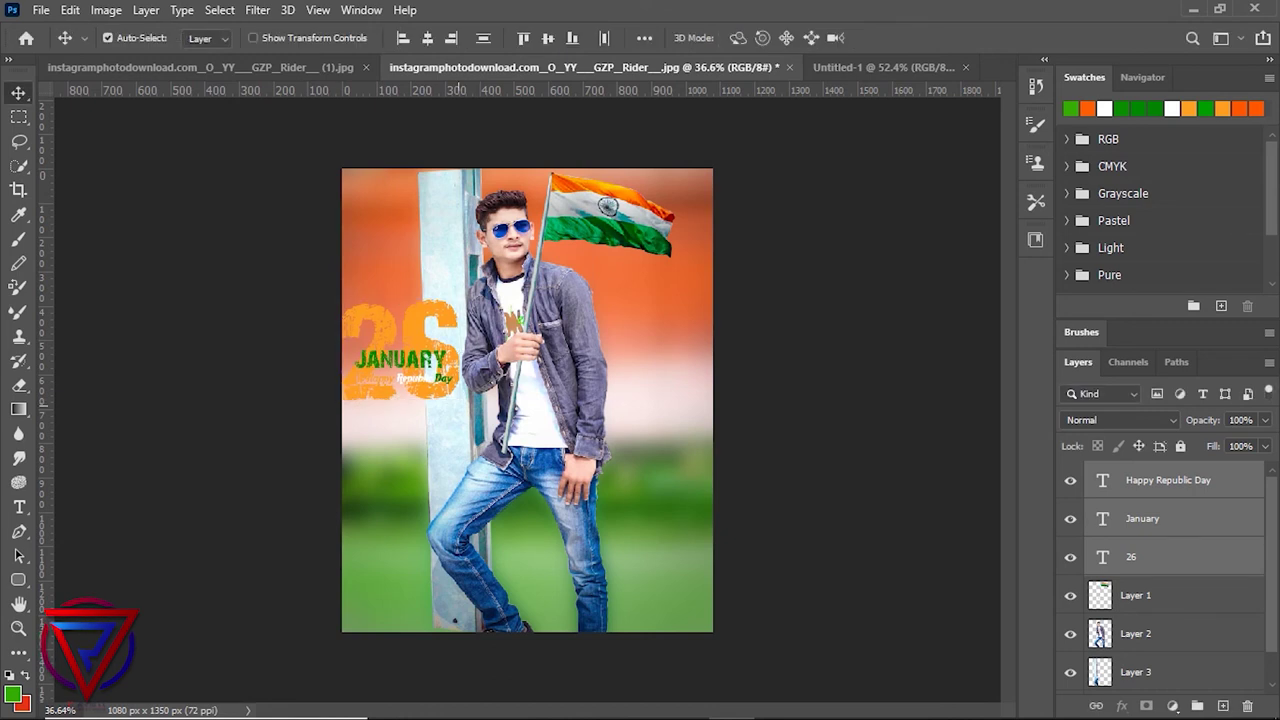
# - Drop Happy Republic Day lower, move JANUARY beneath the 26, lower the 26, and centre the bottom line
pyautogui.click(437, 400)
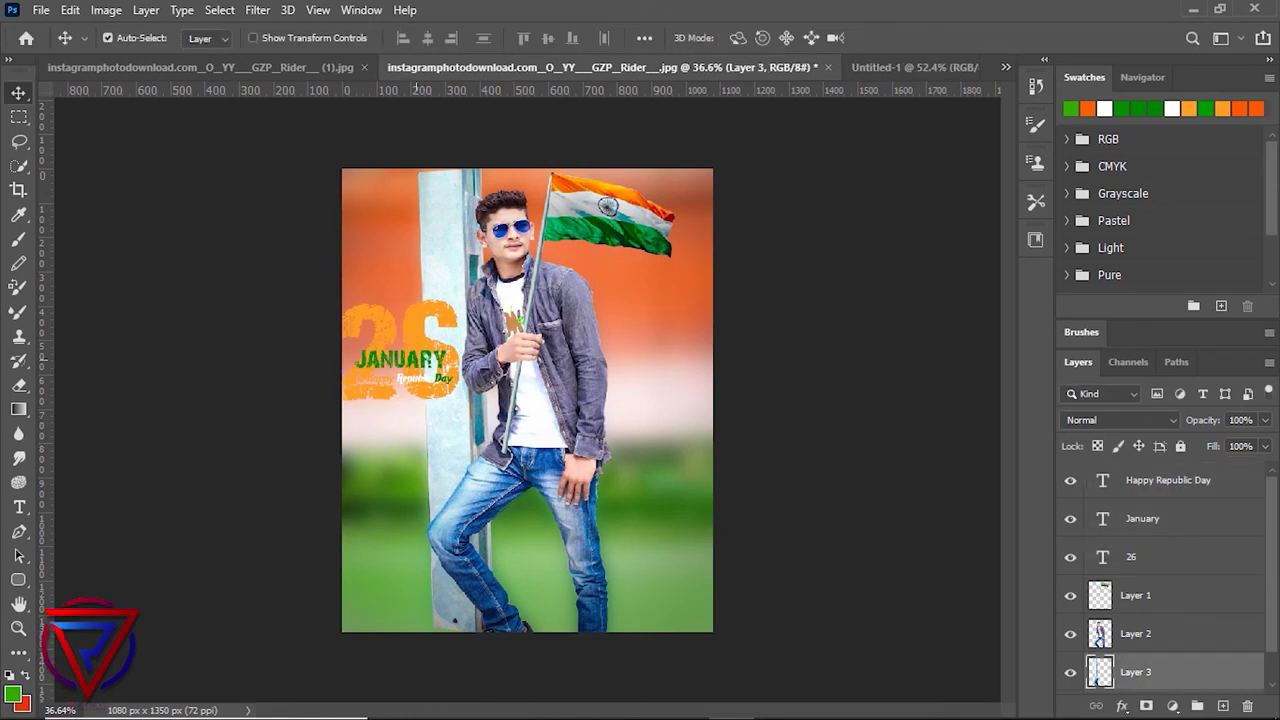
pyautogui.moveTo(424, 377); pyautogui.dragTo(431, 421)
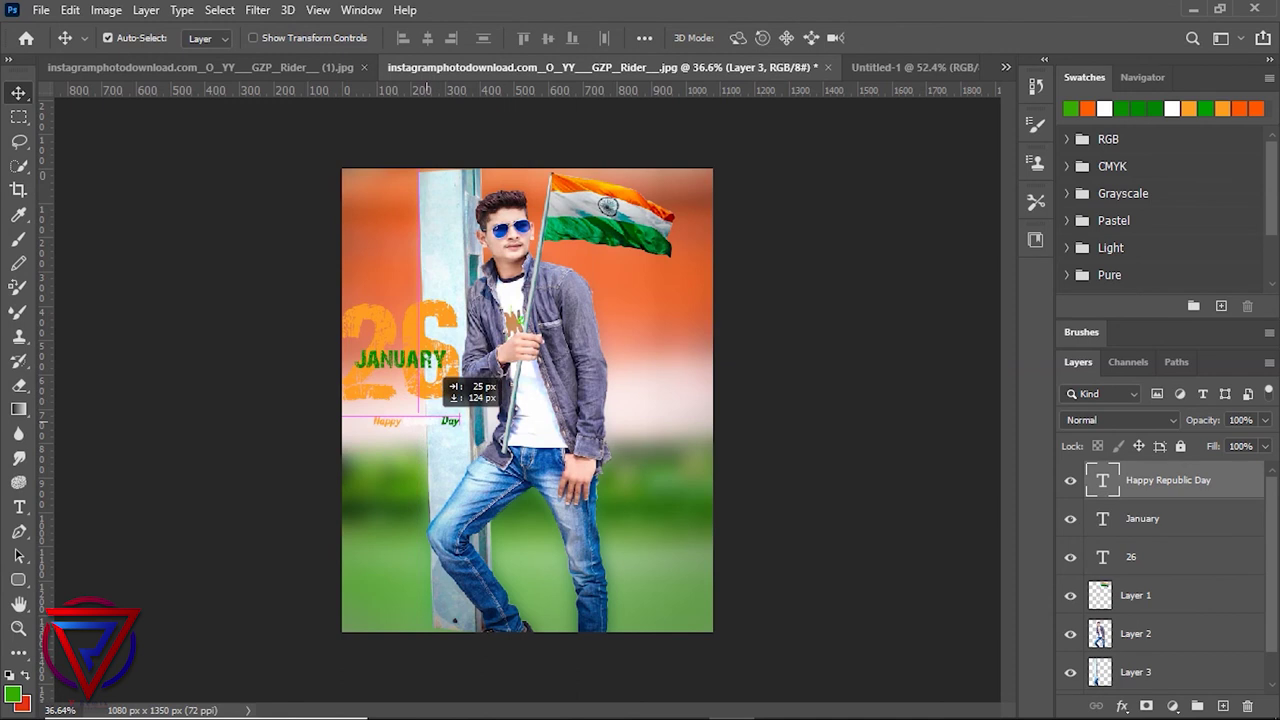
pyautogui.moveTo(431, 421); pyautogui.dragTo(431, 460)
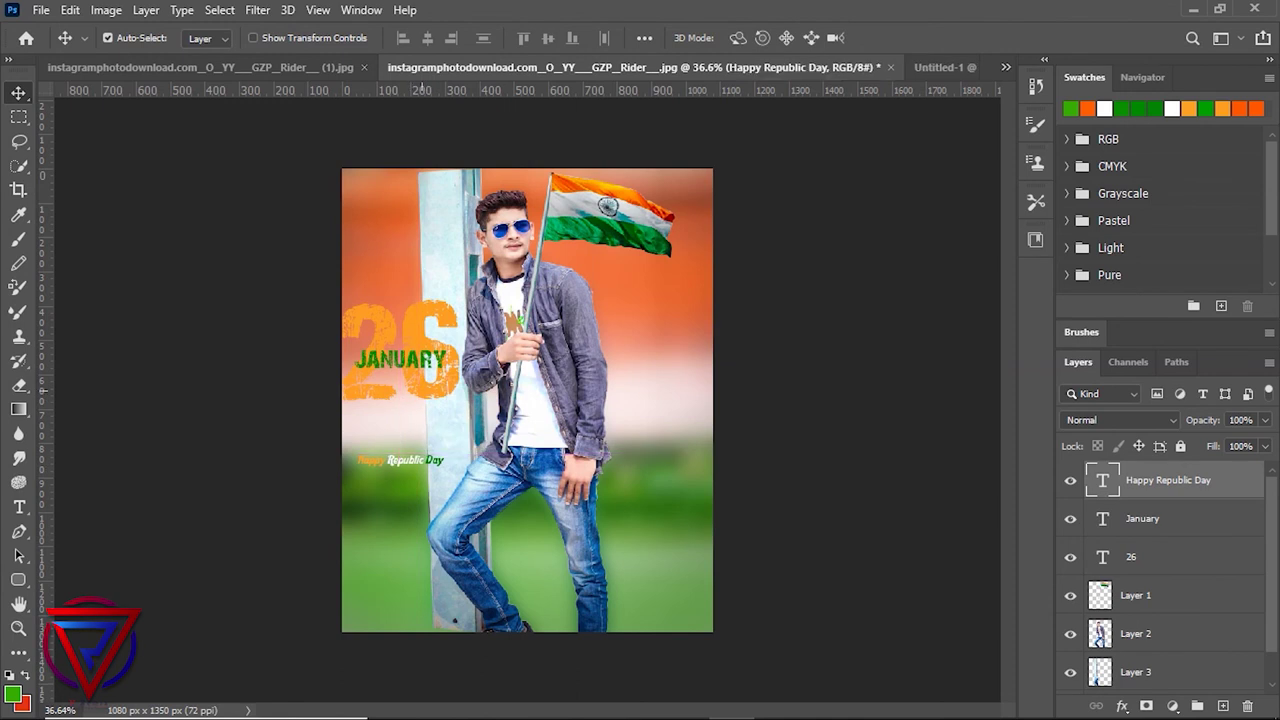
pyautogui.click(400, 360)
pyautogui.moveTo(400, 362); pyautogui.dragTo(400, 477)
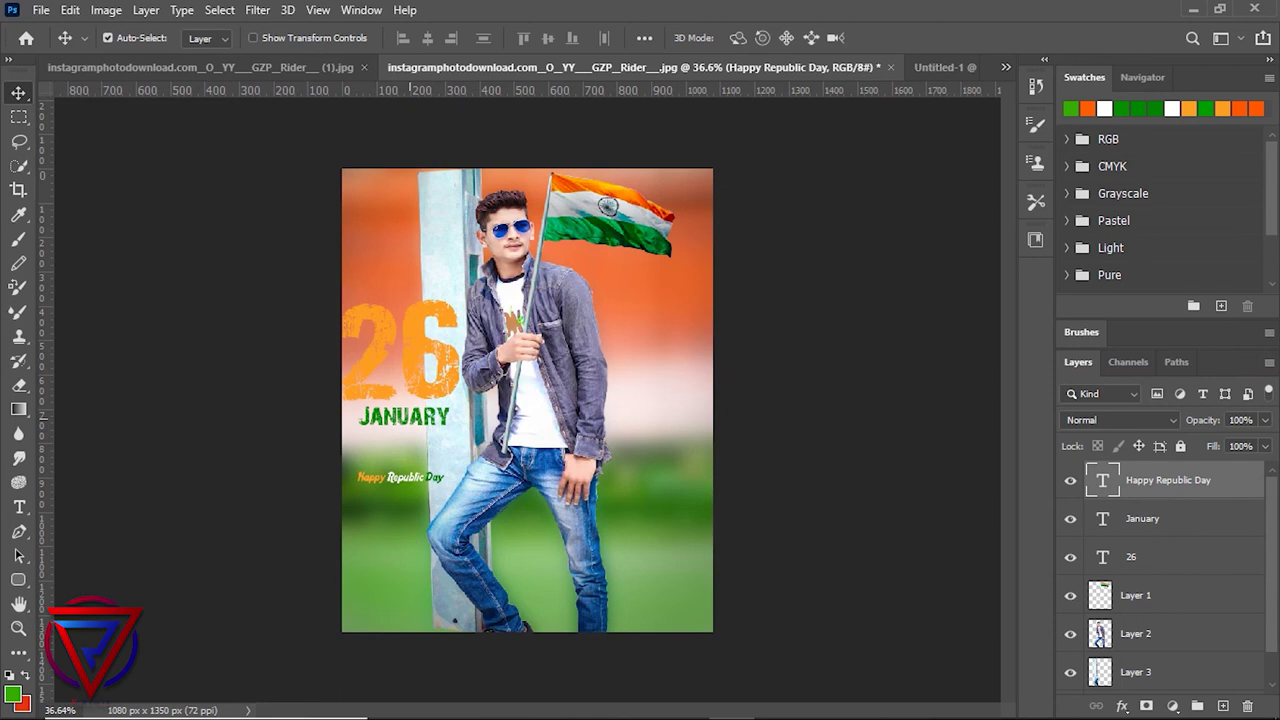
pyautogui.moveTo(404, 416); pyautogui.dragTo(404, 455)
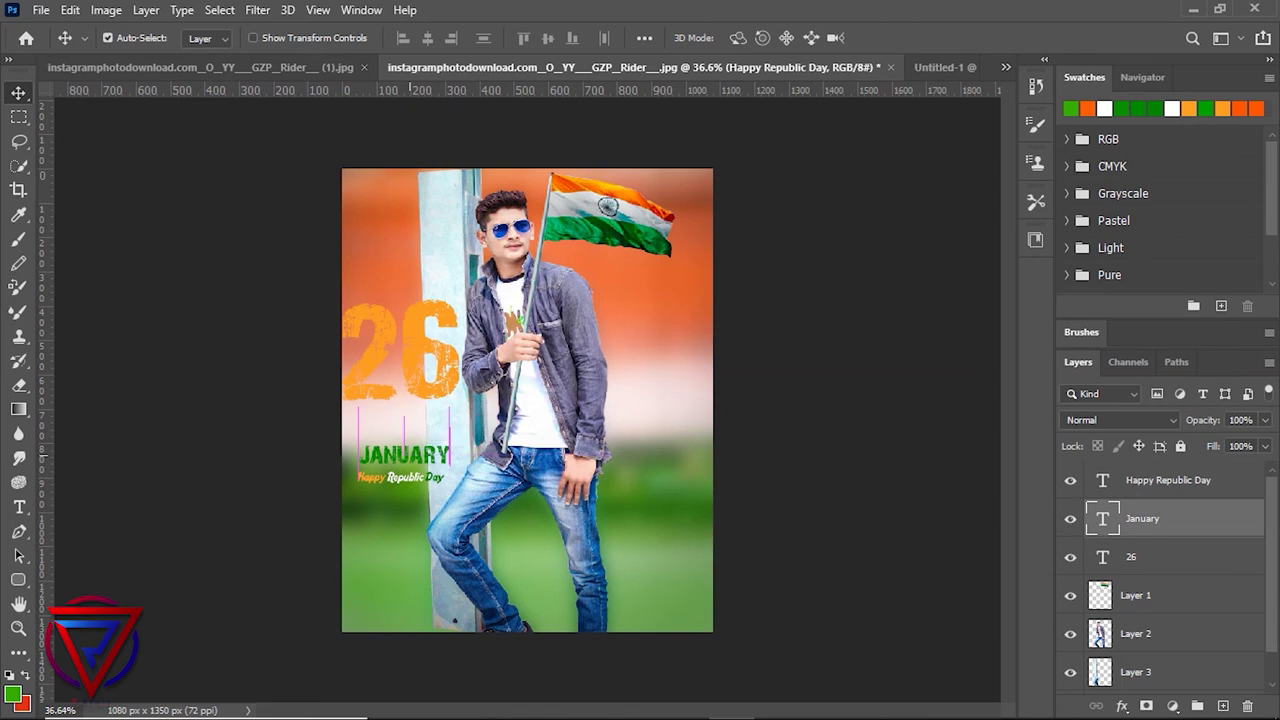
pyautogui.moveTo(448, 345); pyautogui.dragTo(448, 385)
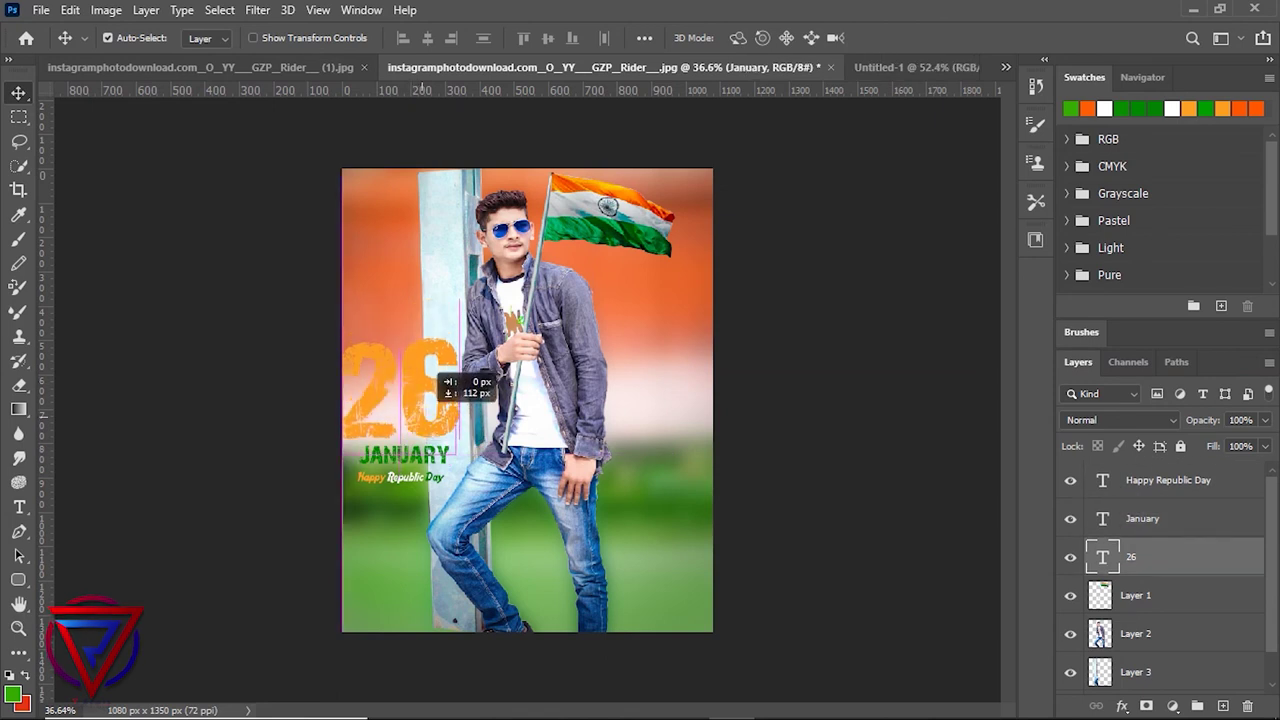
pyautogui.moveTo(407, 481); pyautogui.dragTo(433, 481)
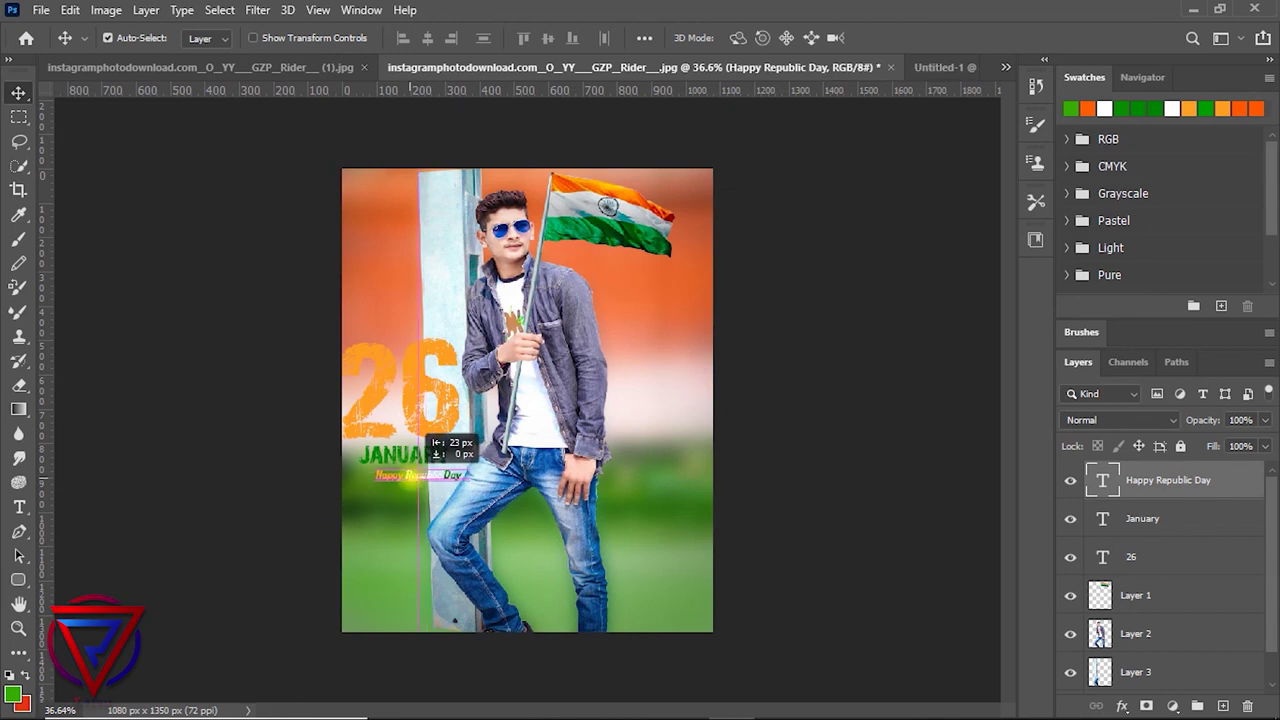
pyautogui.moveTo(433, 478); pyautogui.dragTo(426, 478)
# - Zoom in, shift the 26 a few pixels right over JANUARY, then zoom back out
pyautogui.scroll(5, 407, 416)
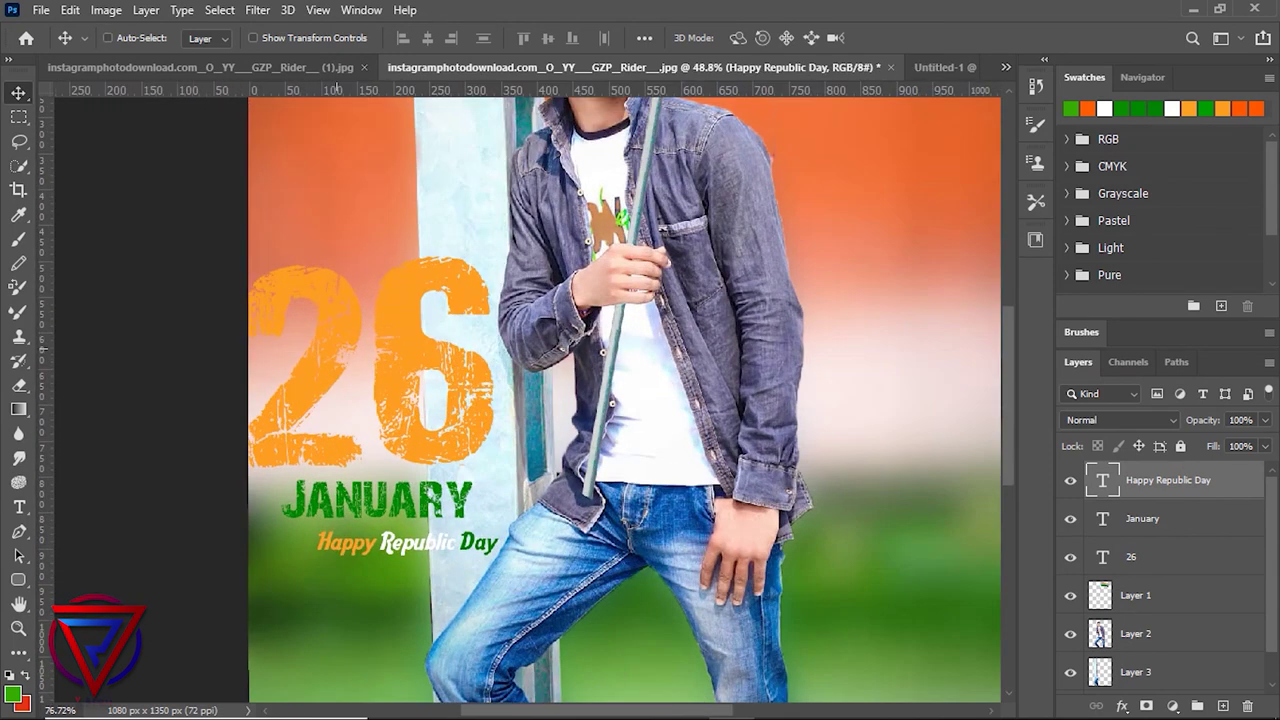
pyautogui.click(318, 380)
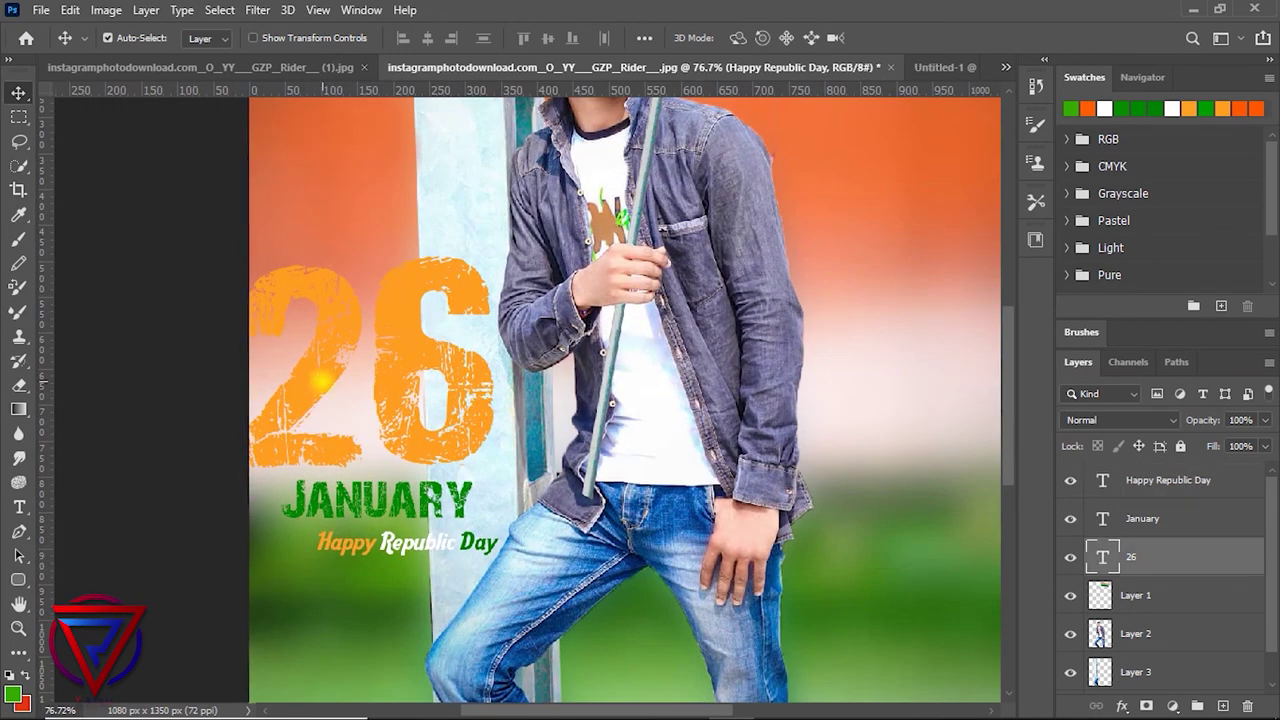
pyautogui.moveTo(343, 342); pyautogui.dragTo(350, 345)
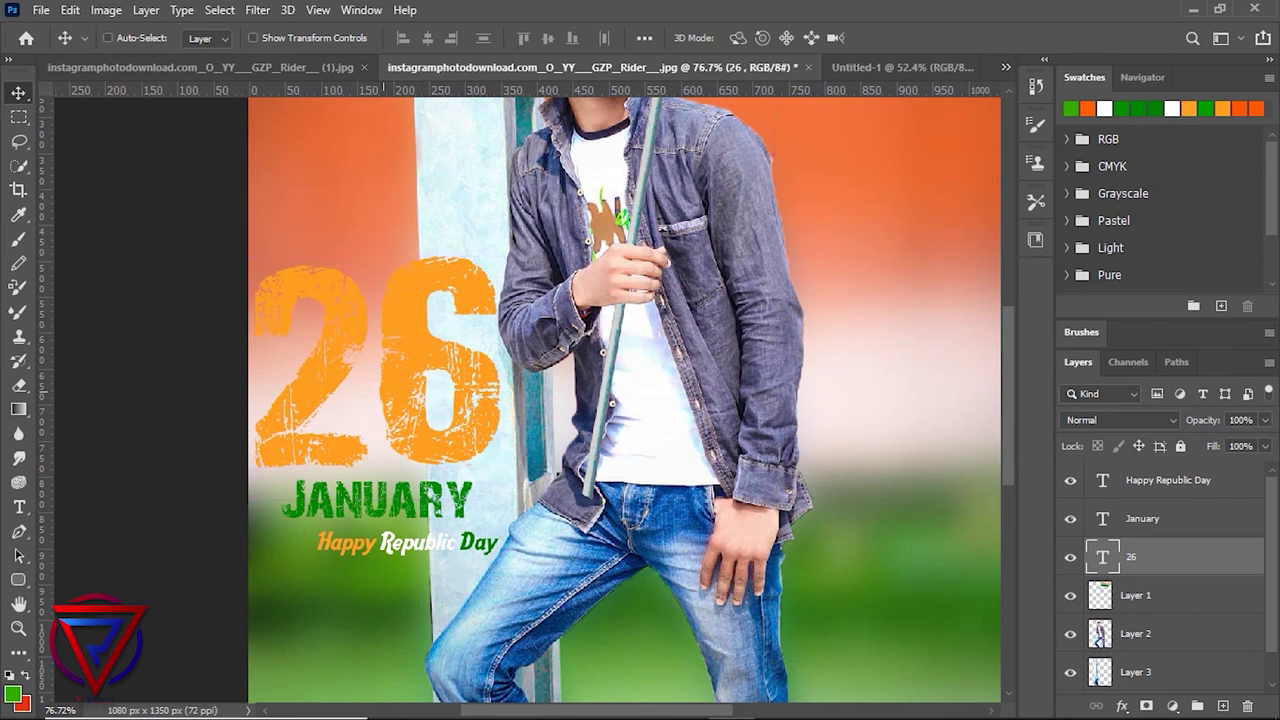
pyautogui.scroll(-5, 383, 419)
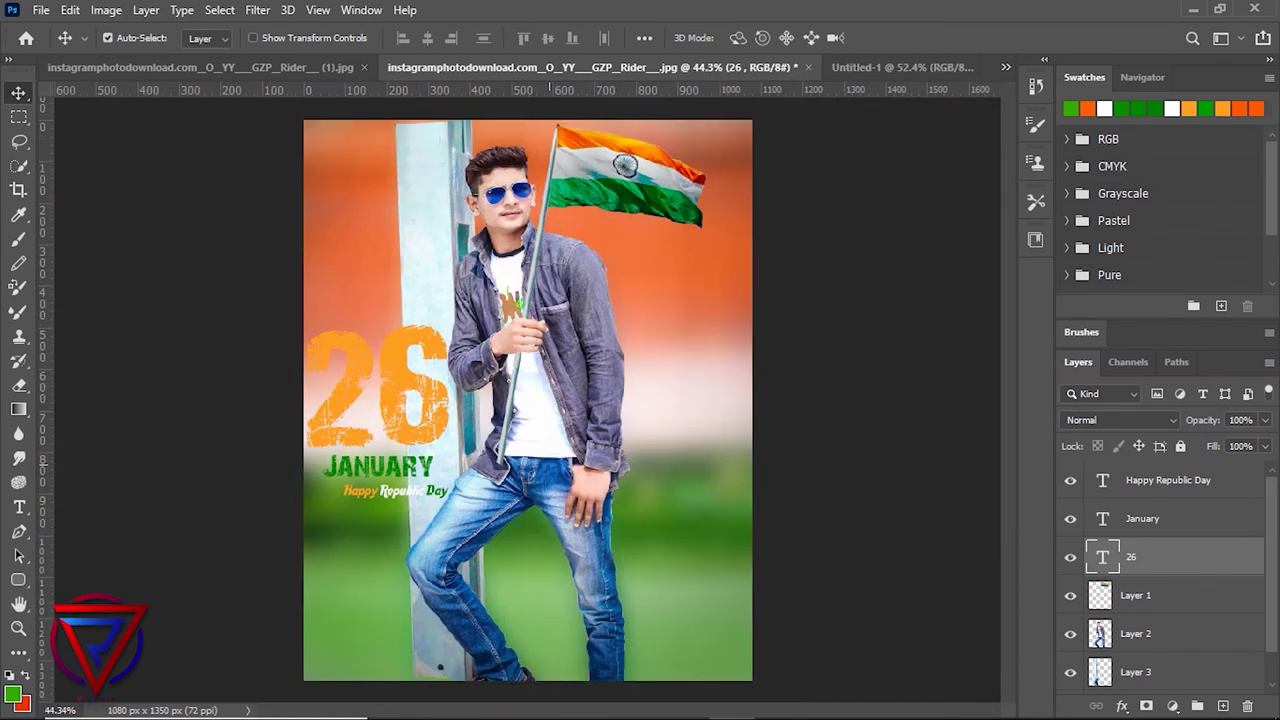
pyautogui.scroll(-2, 548, 460)
pyautogui.scroll(-1, 462, 425)
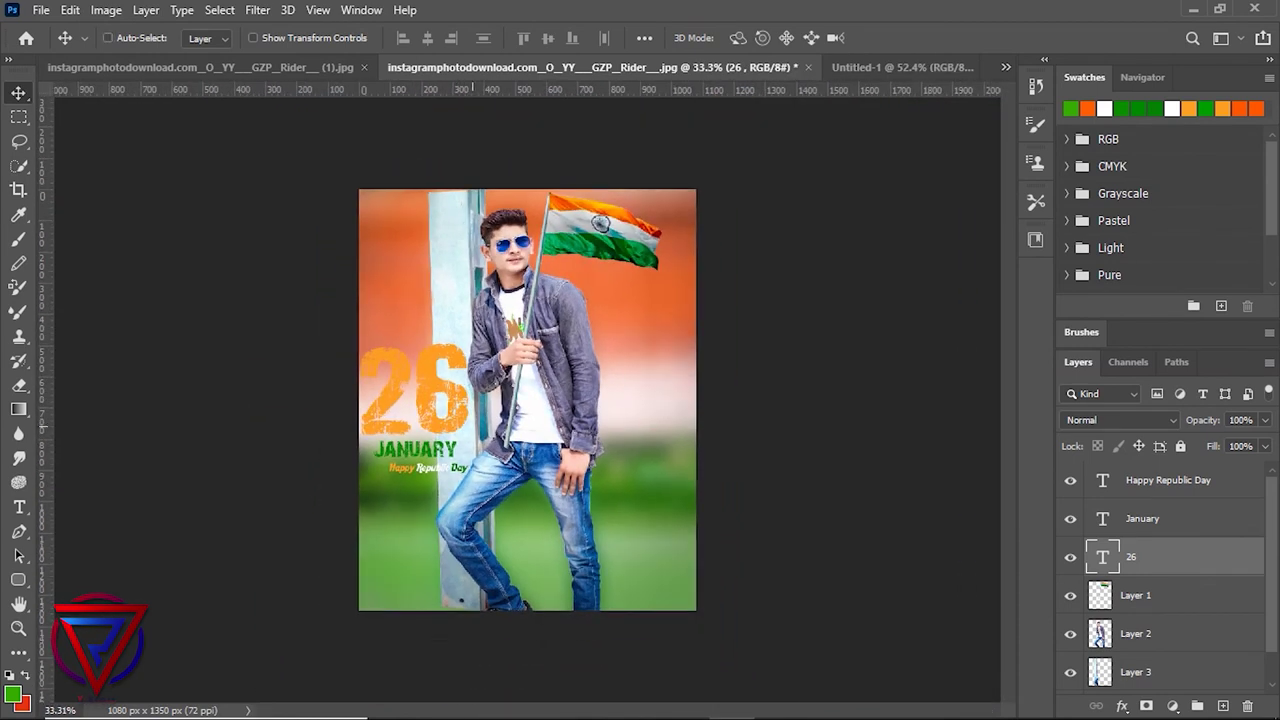
pyautogui.scroll(1, 527, 400)
pyautogui.scroll(-1, 527, 405)
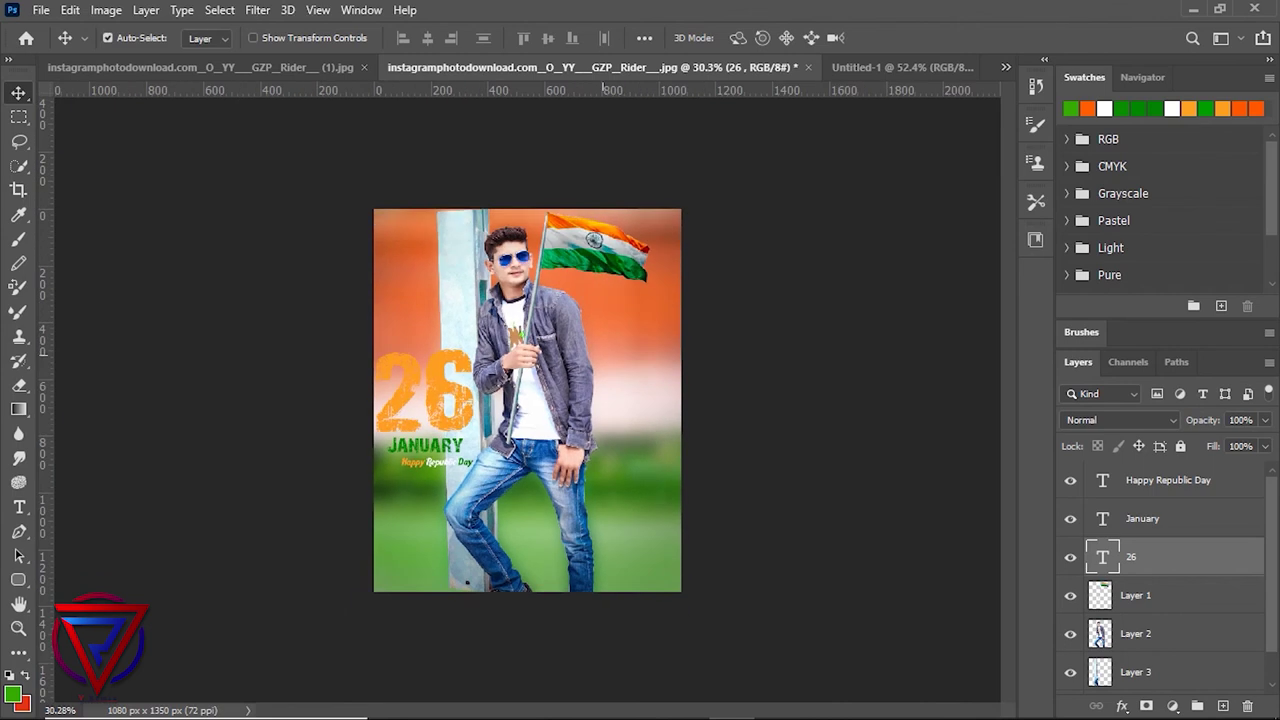
pyautogui.scroll(2, 527, 400)
pyautogui.scroll(-1, 527, 400)
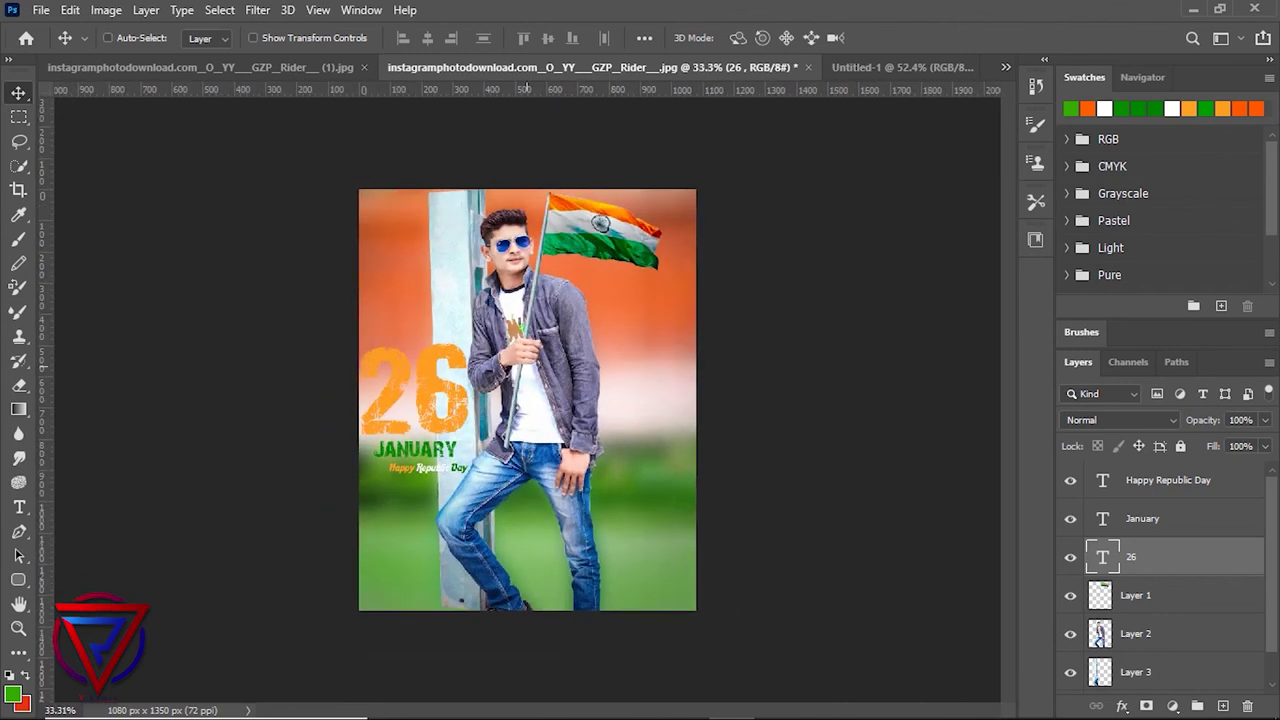